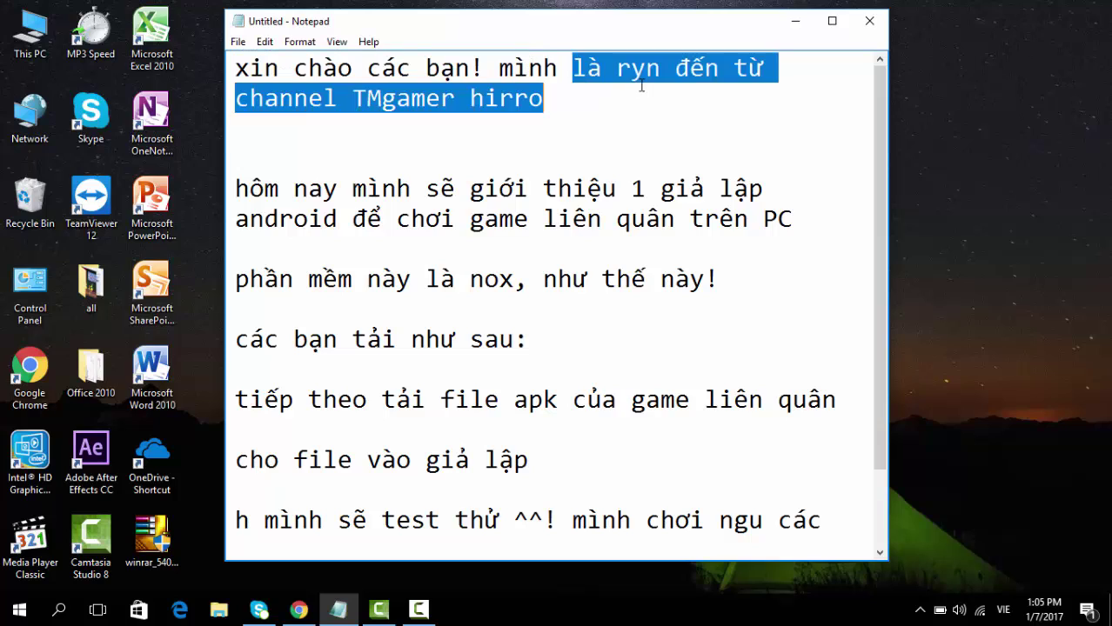
Highlight the Notepad lines that introduce the Android emulator for playing liên quân on PC and name it as nox
click(669, 85)
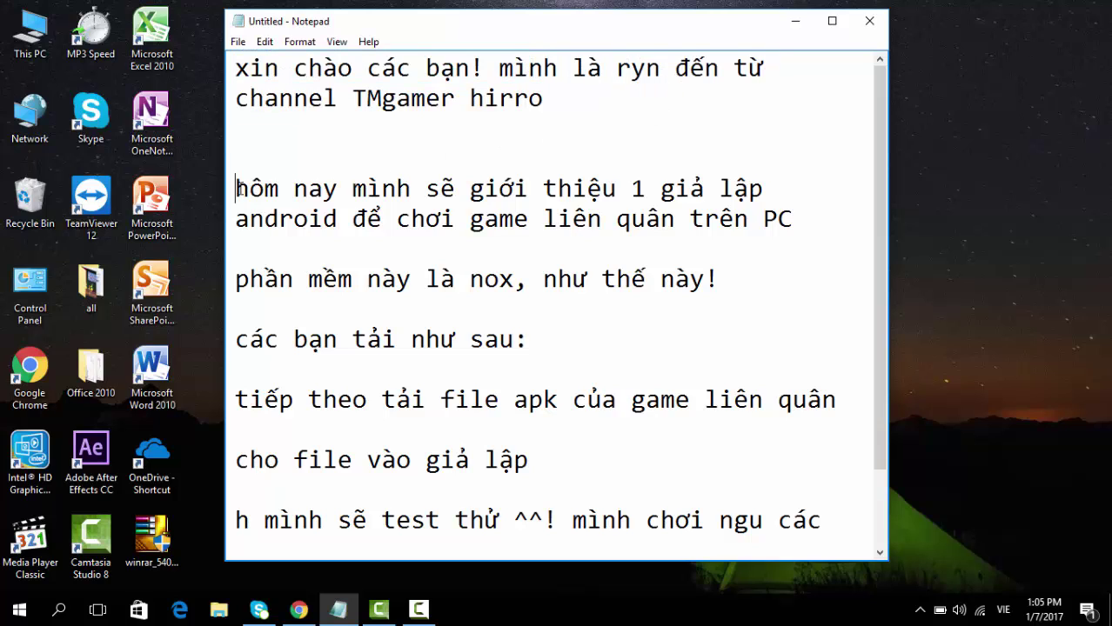
drag(307, 190, 792, 242)
click(792, 247)
drag(237, 278, 719, 280)
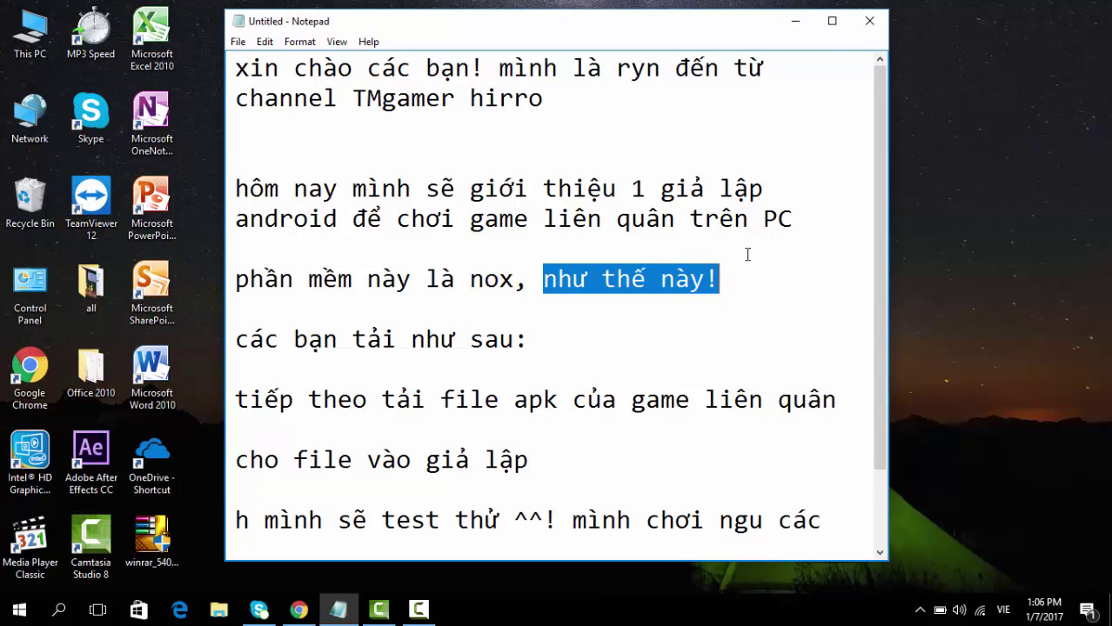
Put the notes out of the way, launch the Nox emulator and dismiss the Game bar notice
click(795, 20)
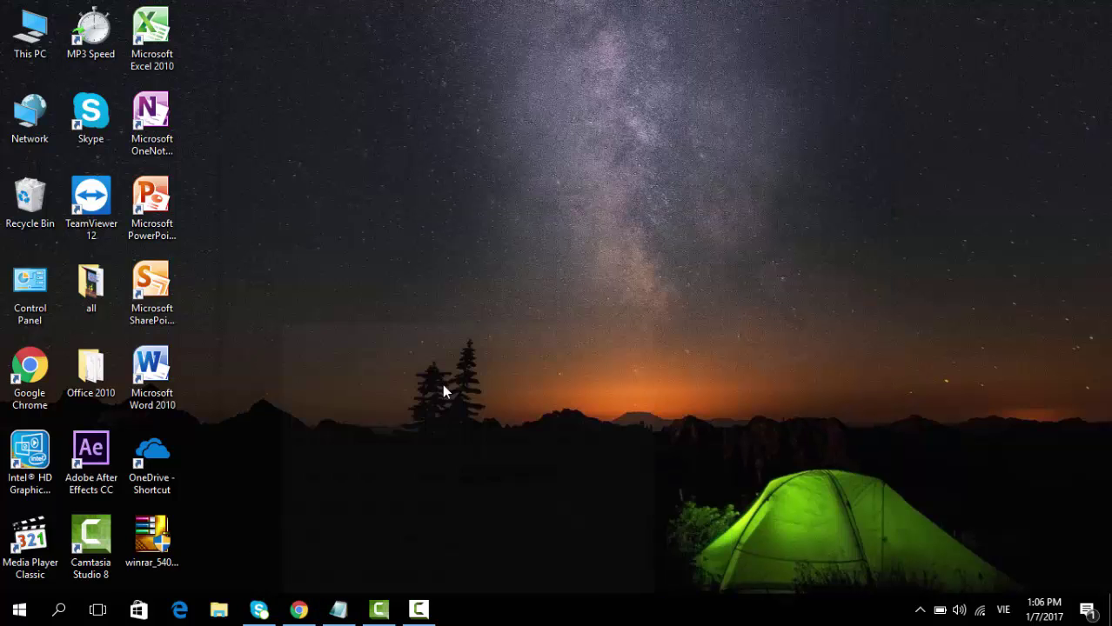
click(20, 610)
click(94, 229)
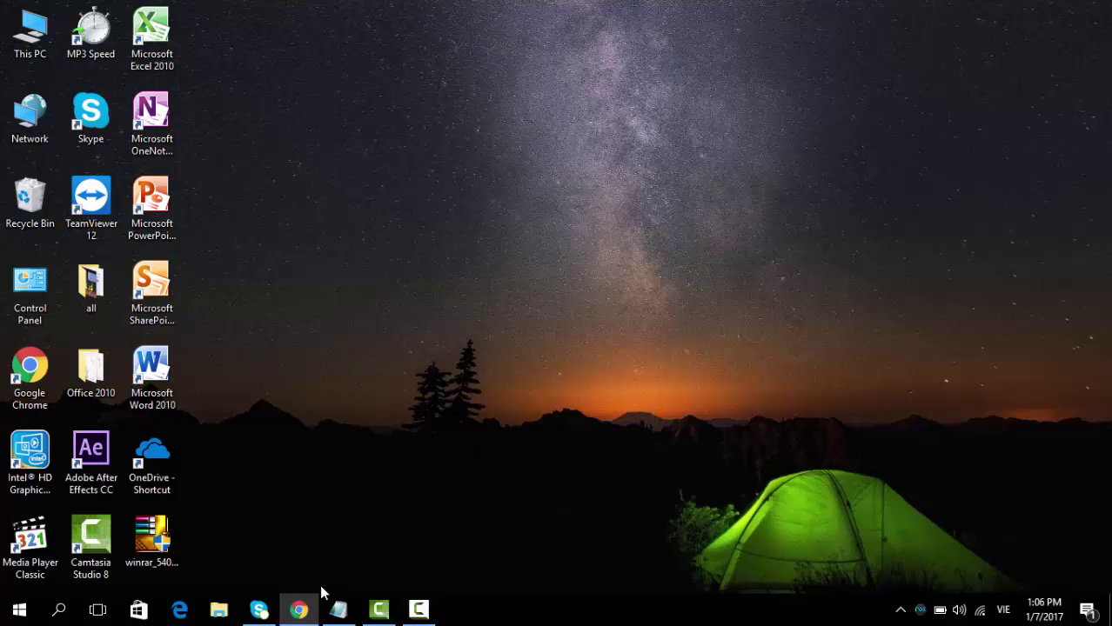
mouse_move(344, 617)
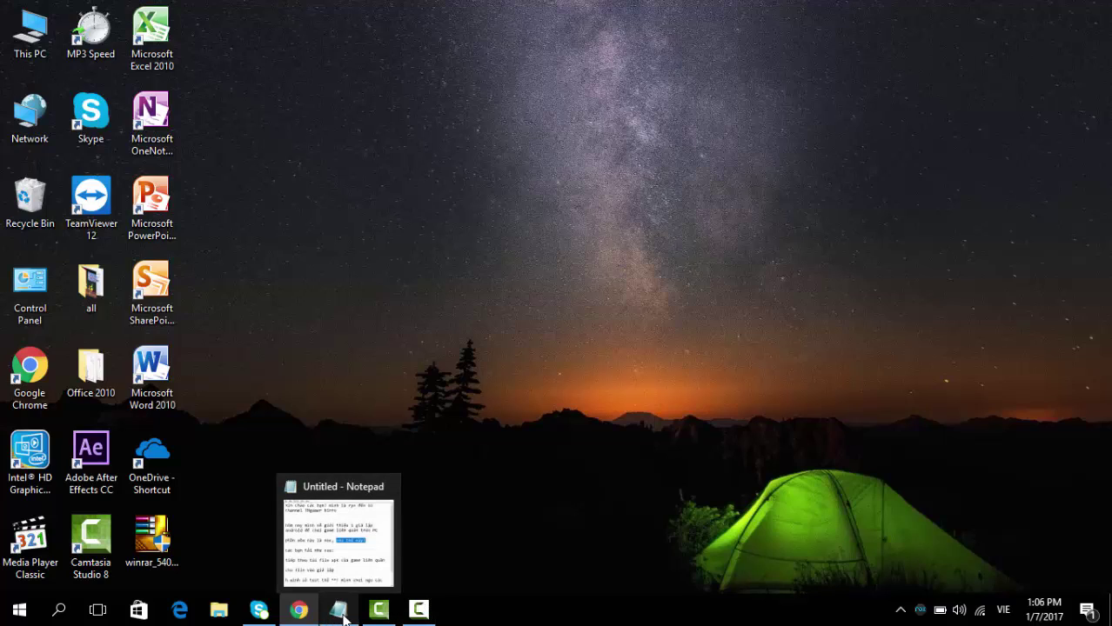
click(919, 609)
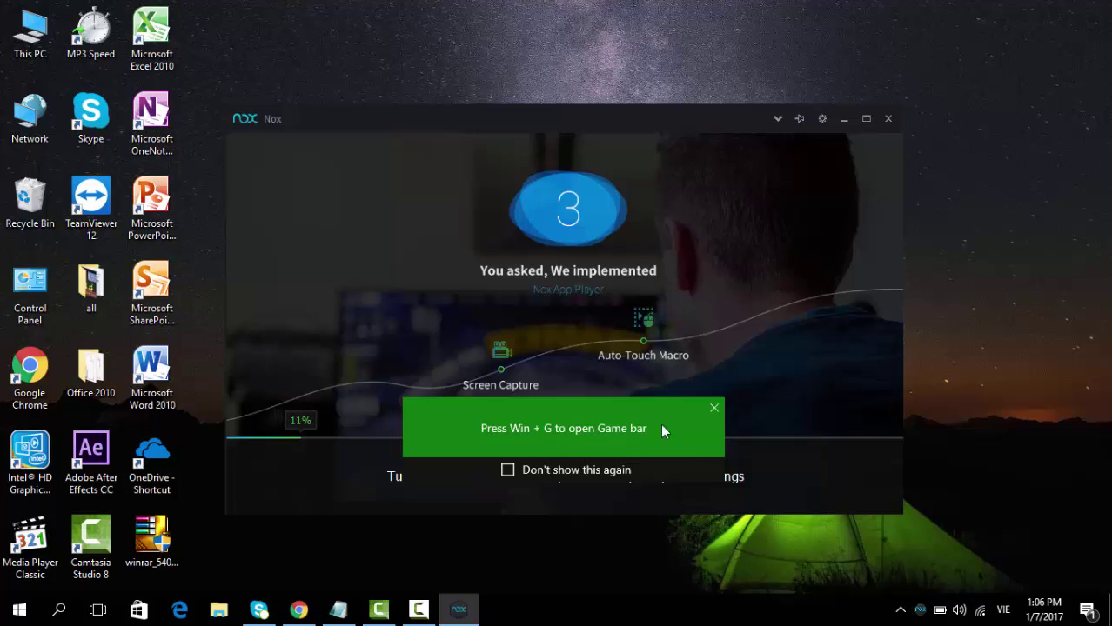
click(714, 408)
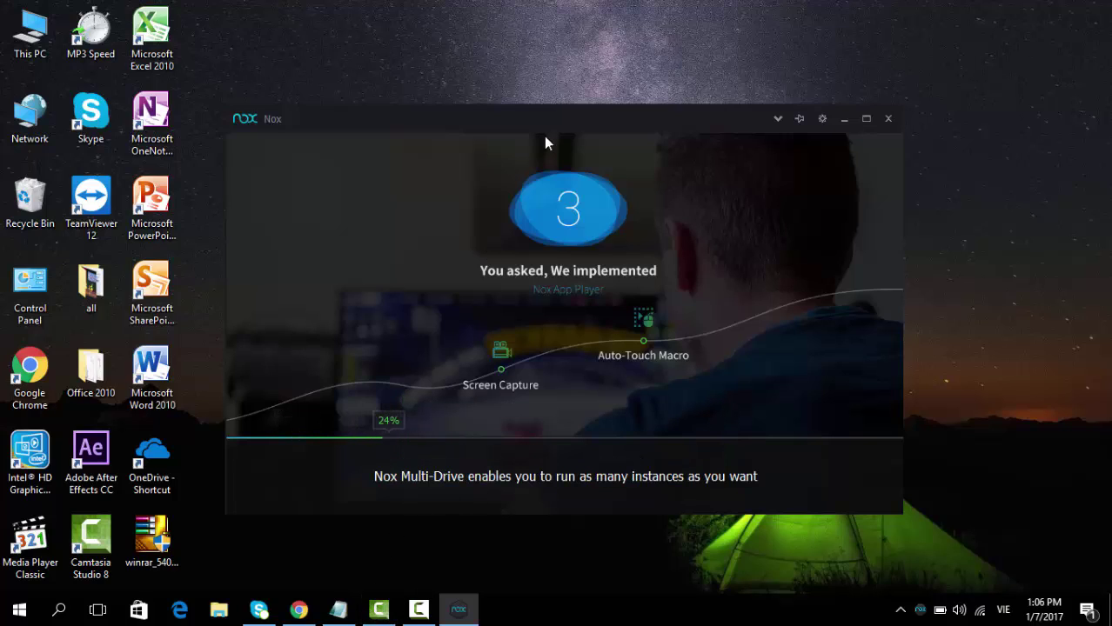
Bring back the Notepad notes and arrange them beside the loading Nox window
drag(549, 124, 562, 96)
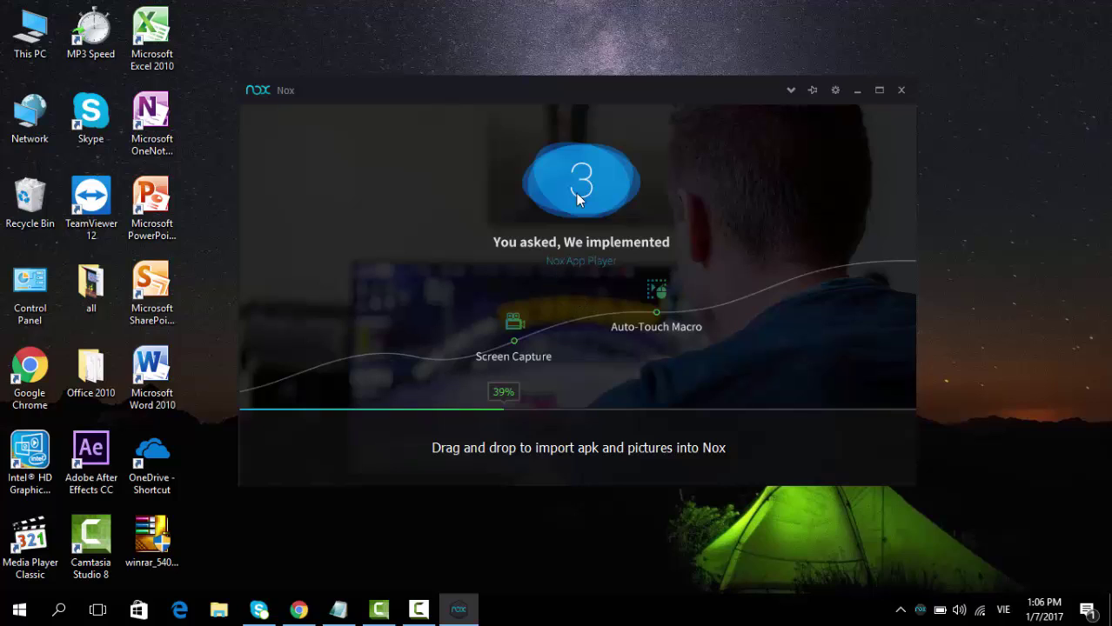
key(XF86AudioLowerVolume)
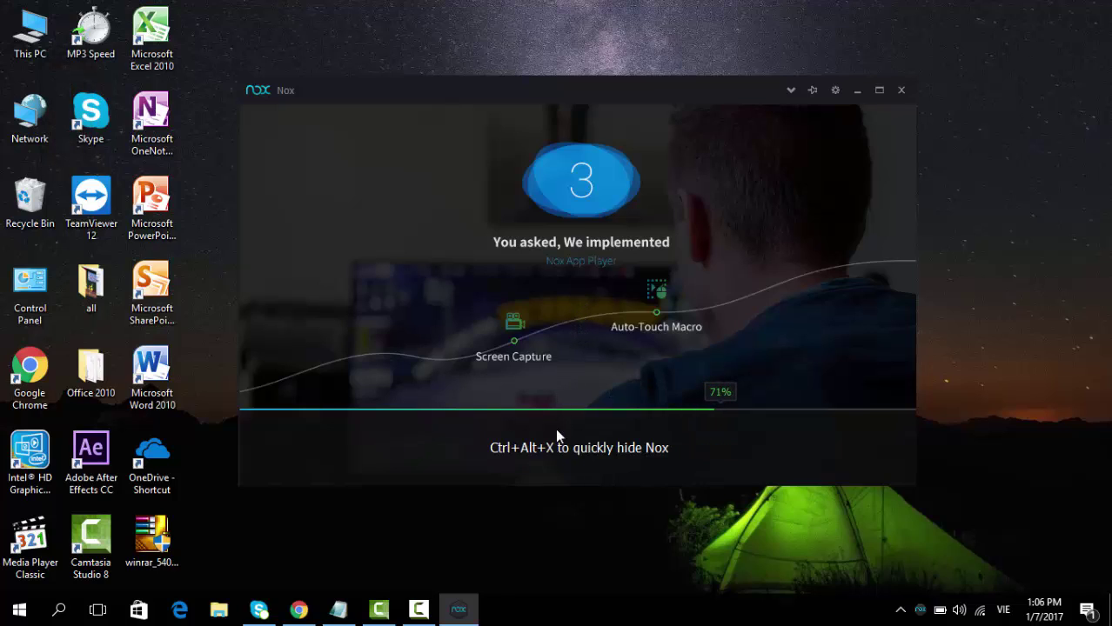
mouse_move(418, 620)
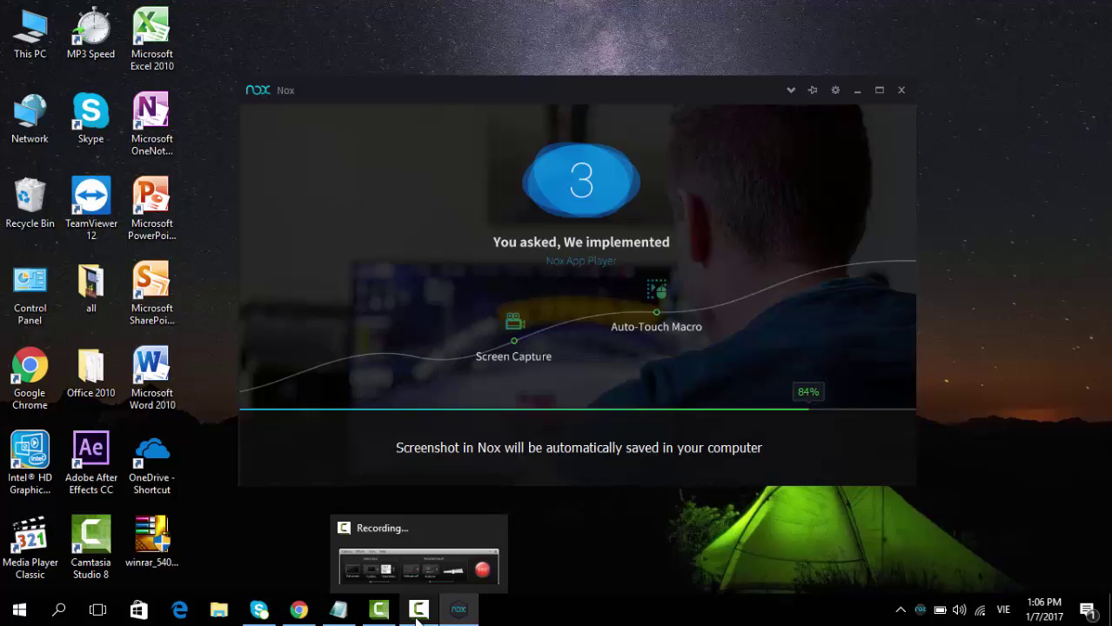
mouse_move(370, 618)
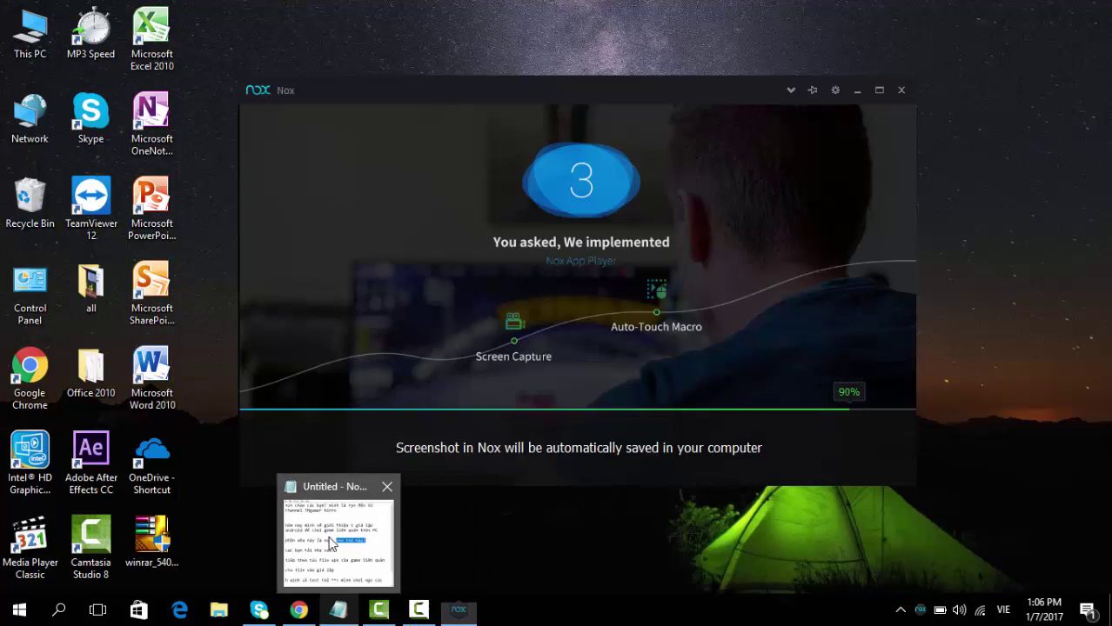
click(316, 487)
drag(515, 30, 280, 90)
drag(695, 90, 896, 55)
click(319, 88)
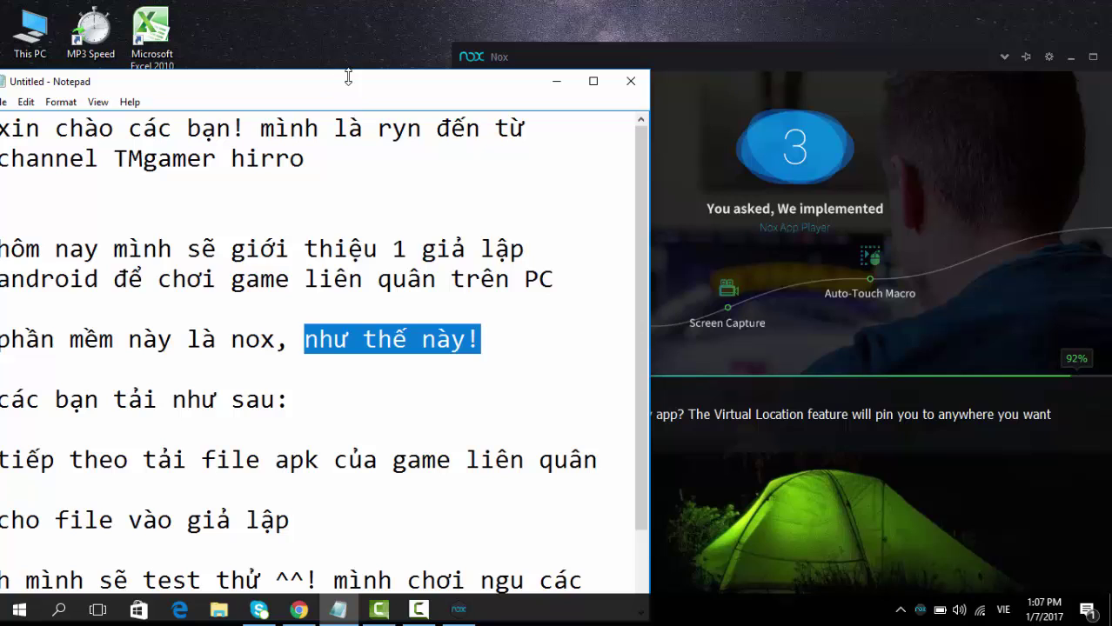
drag(380, 83, 449, 23)
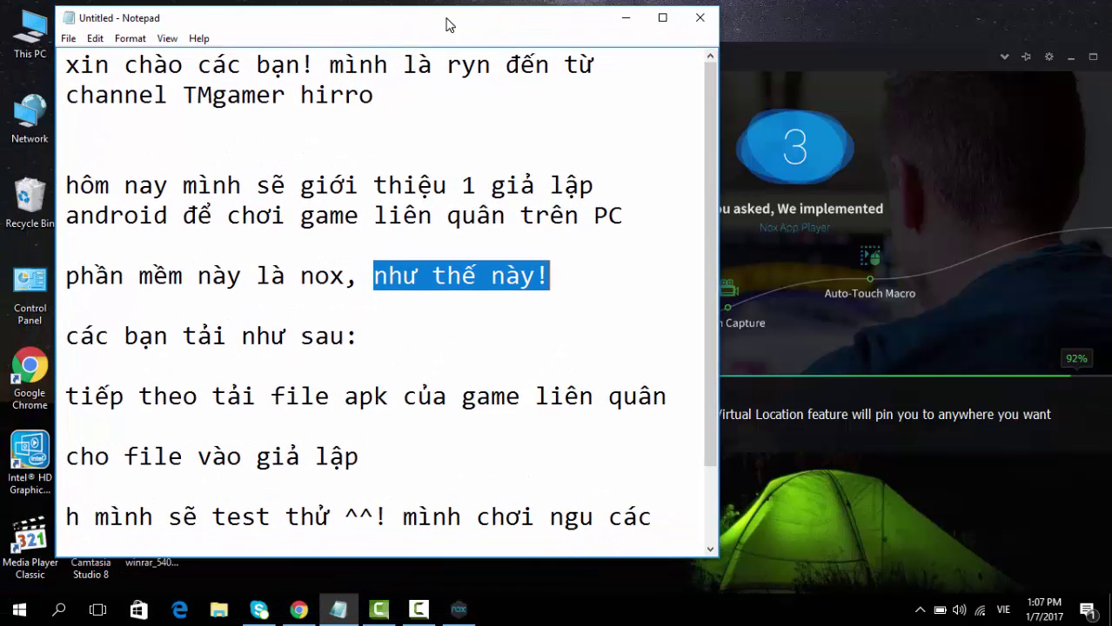
Add "đầu tiên vào trang chủ của nox => tải" after "các bạn tải như sau:" in the notes
drag(71, 335, 389, 334)
click(396, 335)
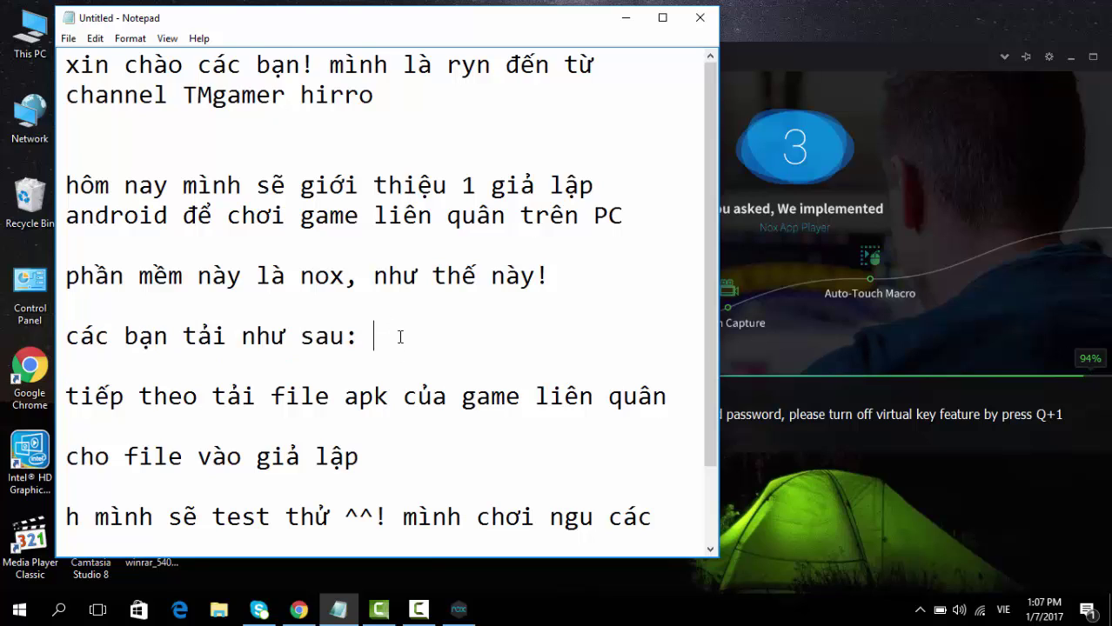
text(đầu)
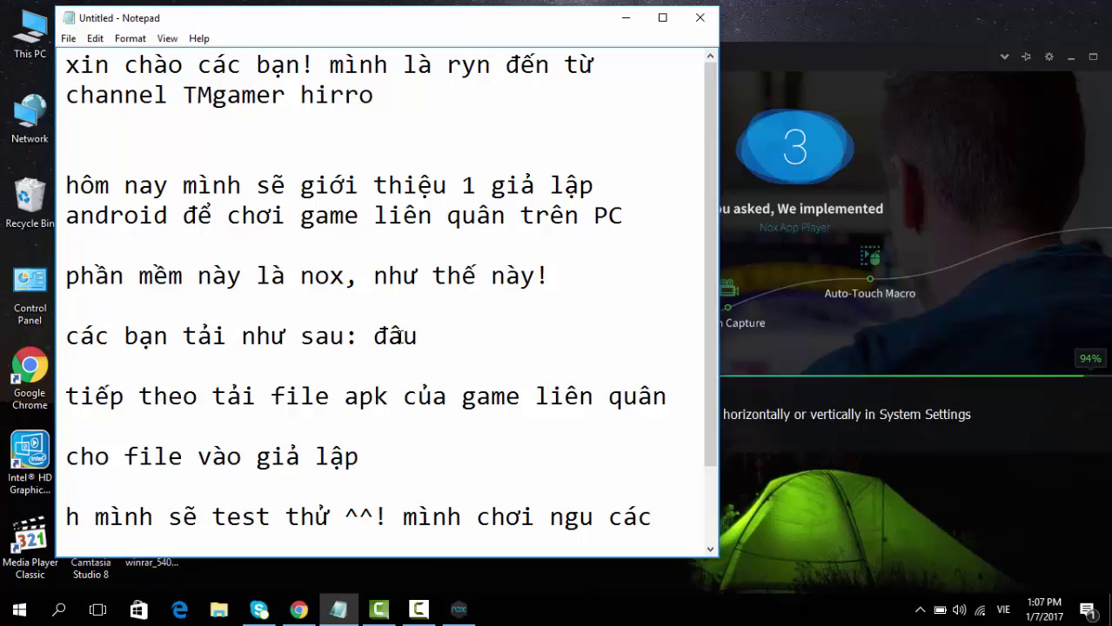
text( tiên va)
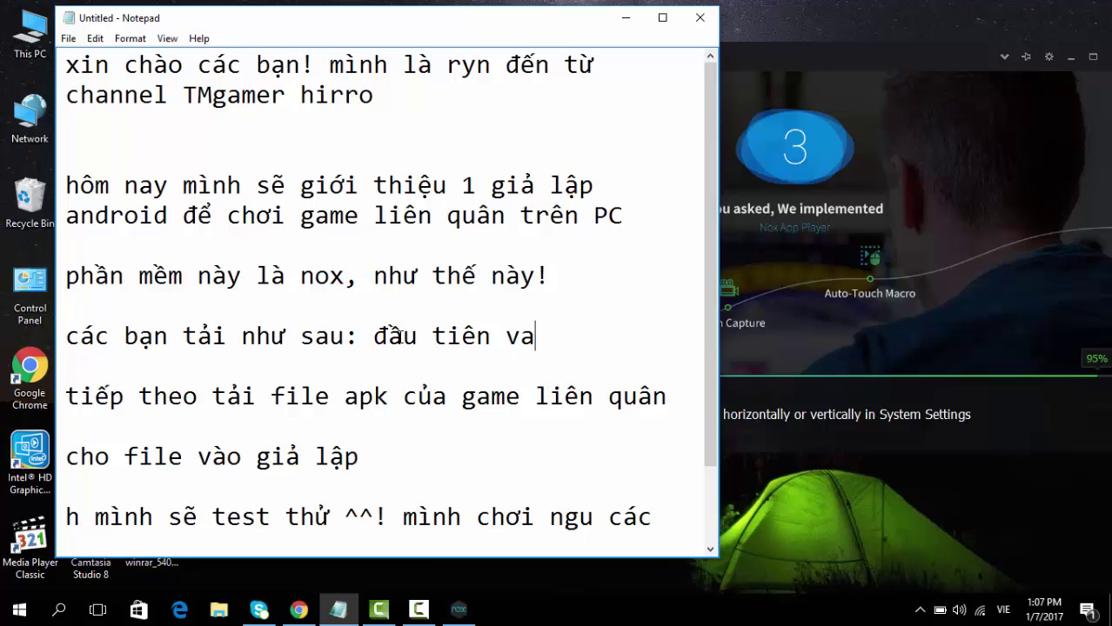
key(BackSpace)
text(ào trang )
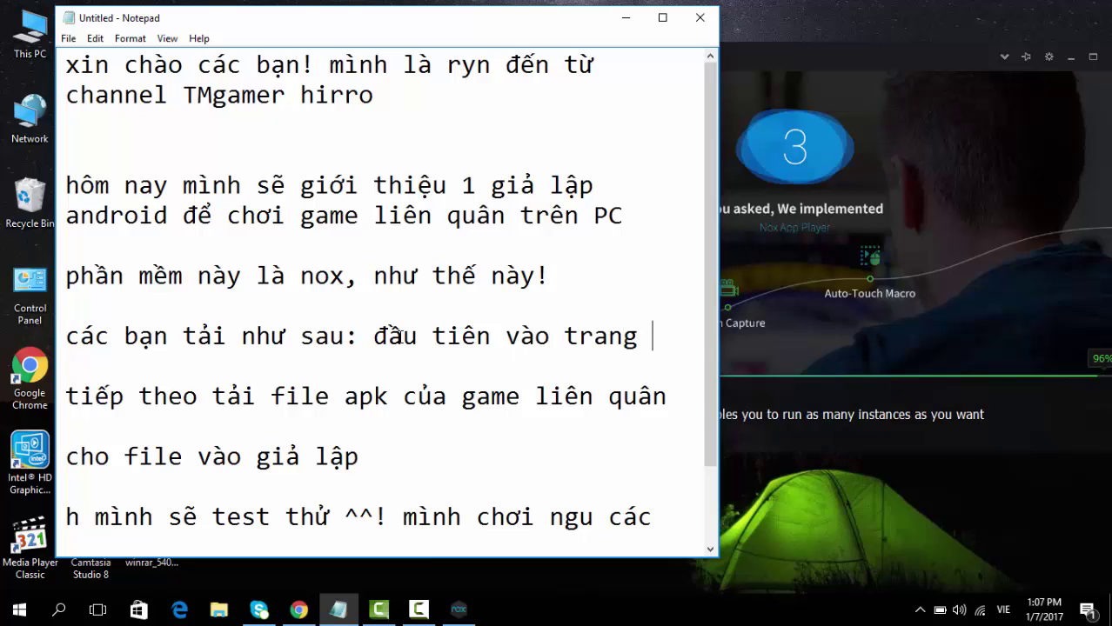
text(chu của )
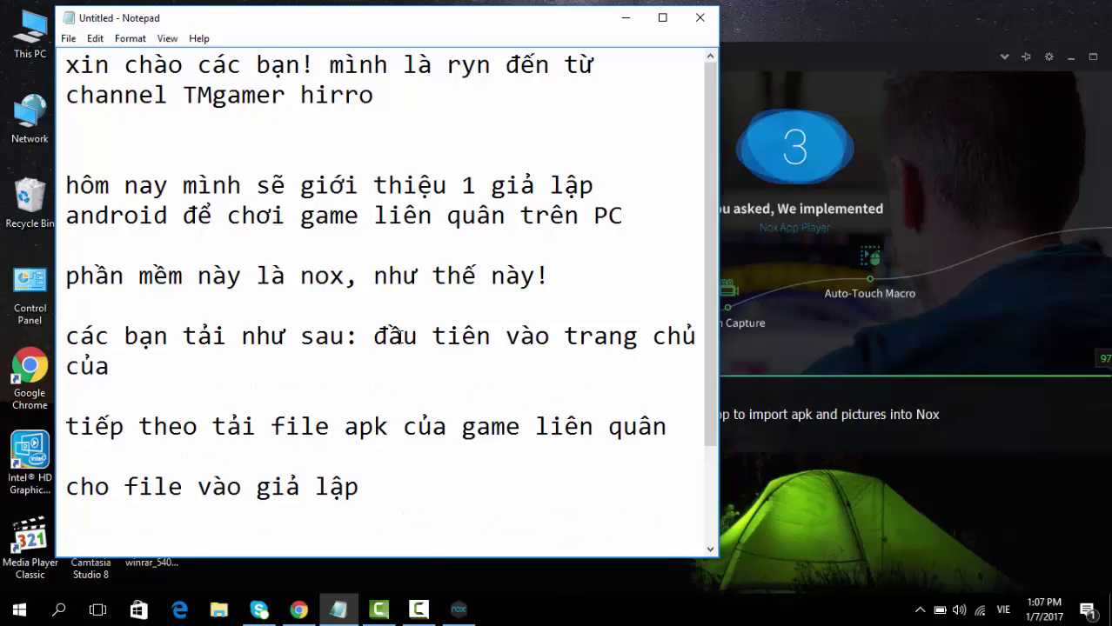
text(nôx)
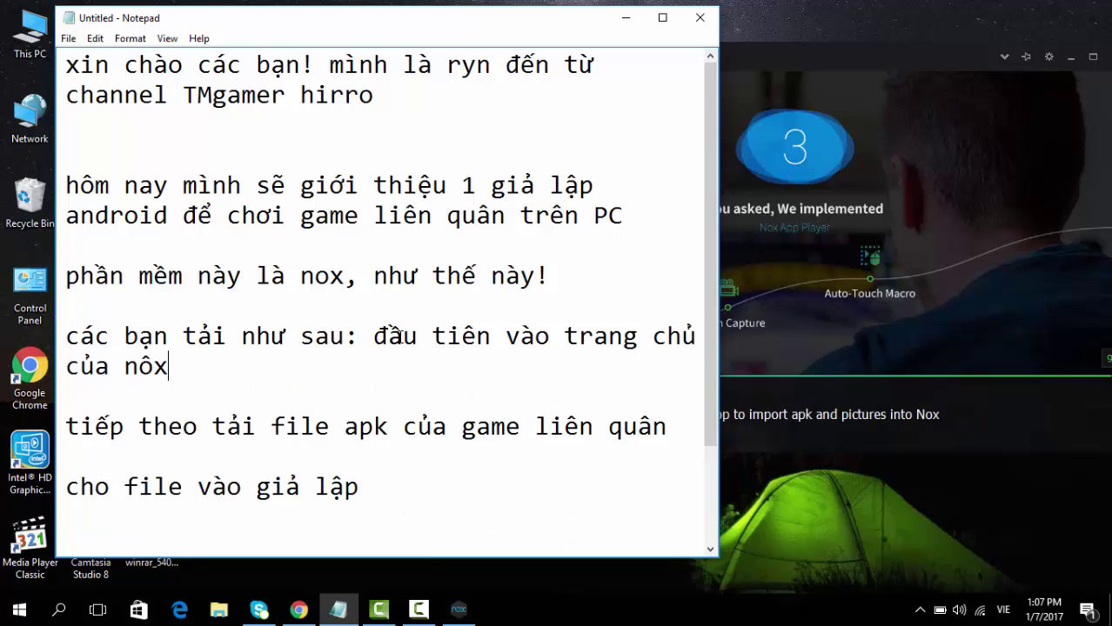
key(BackSpace)
key(BackSpace)
text(ox)
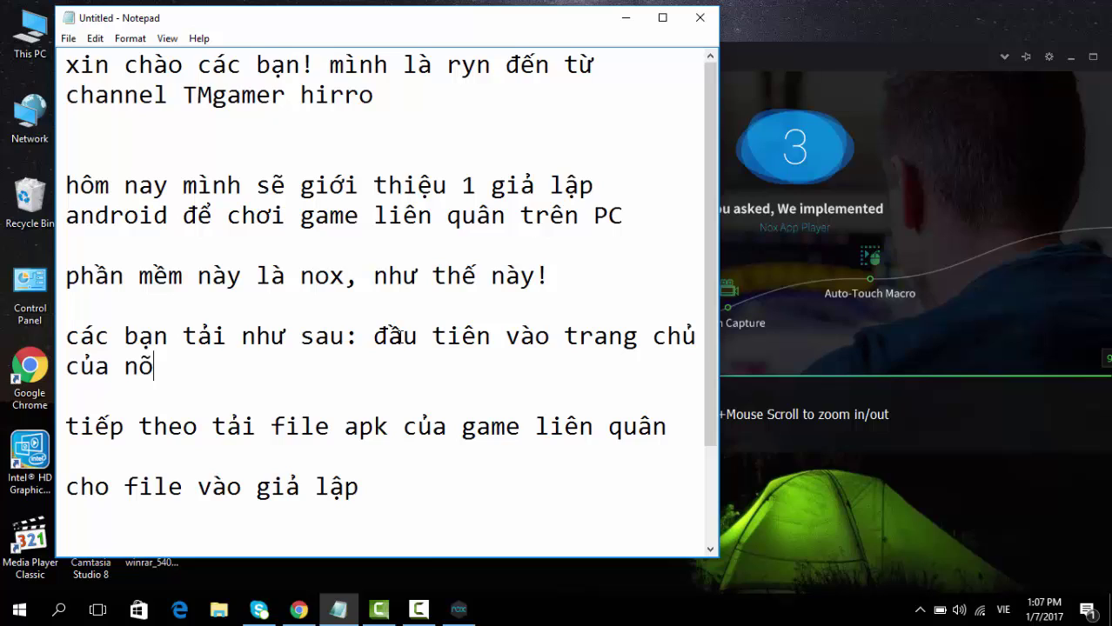
text(x =)
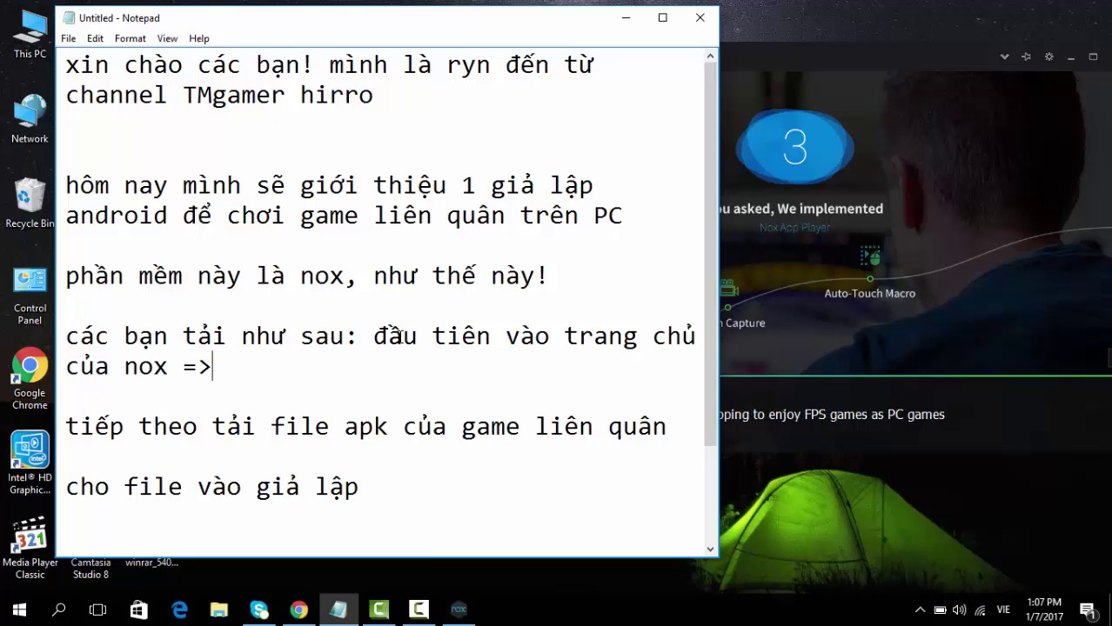
text(> tải)
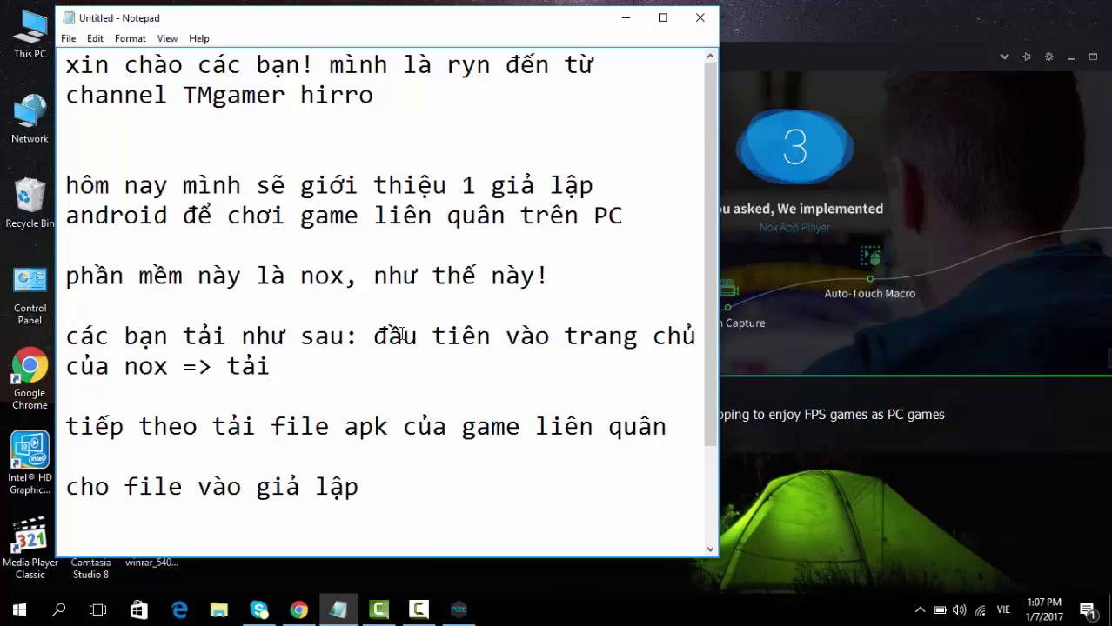
Minimize Notepad and Nox, and search Google for "nox" in a new Chrome tab
click(625, 17)
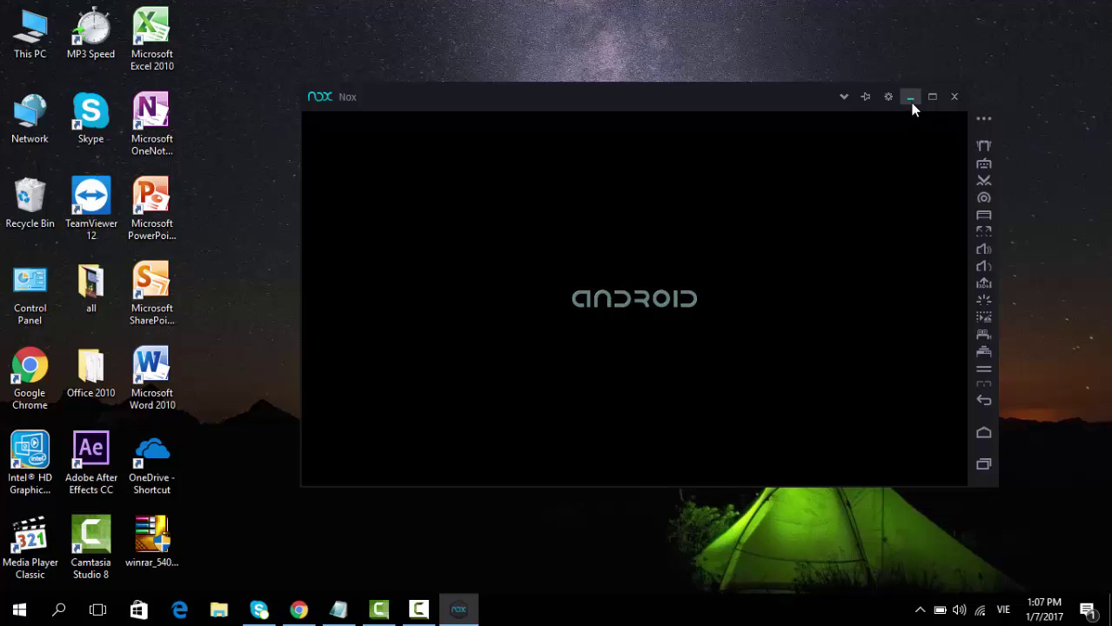
click(911, 103)
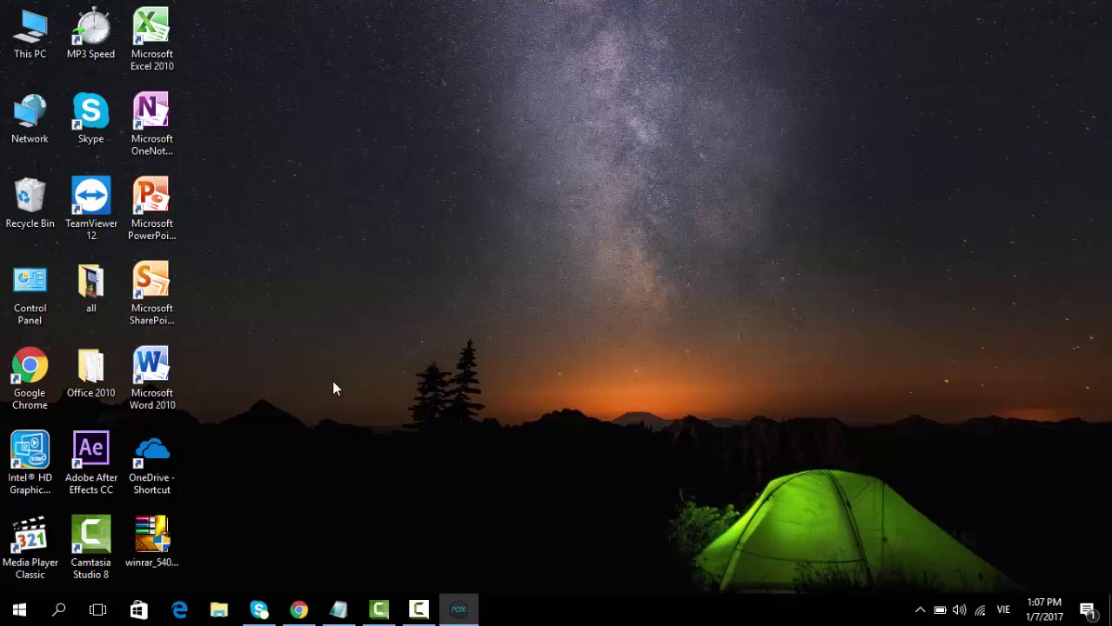
click(298, 610)
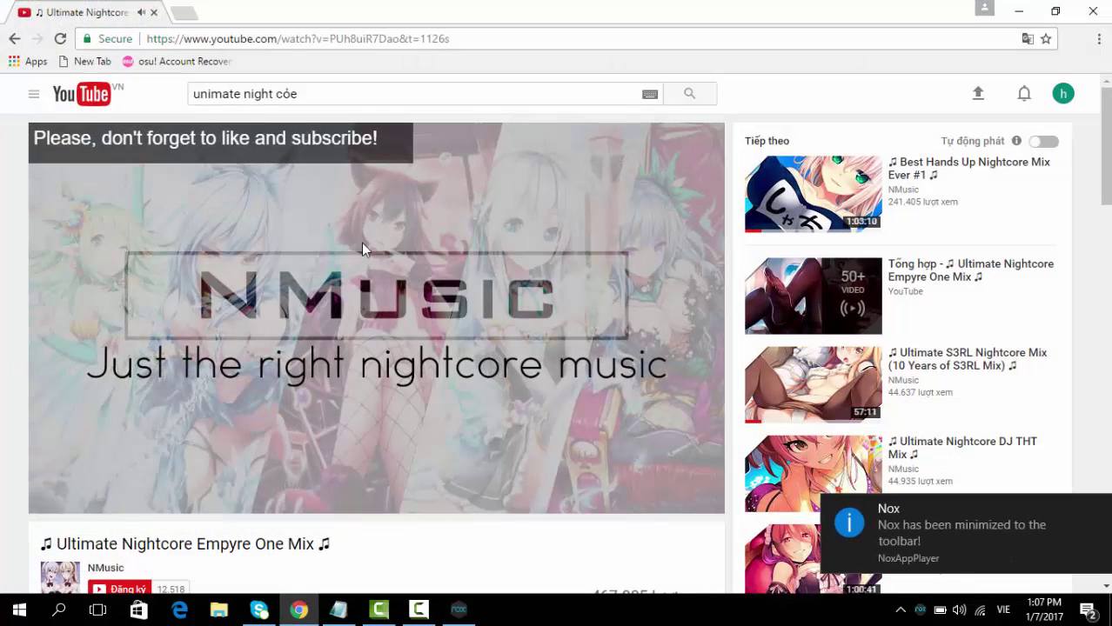
click(181, 13)
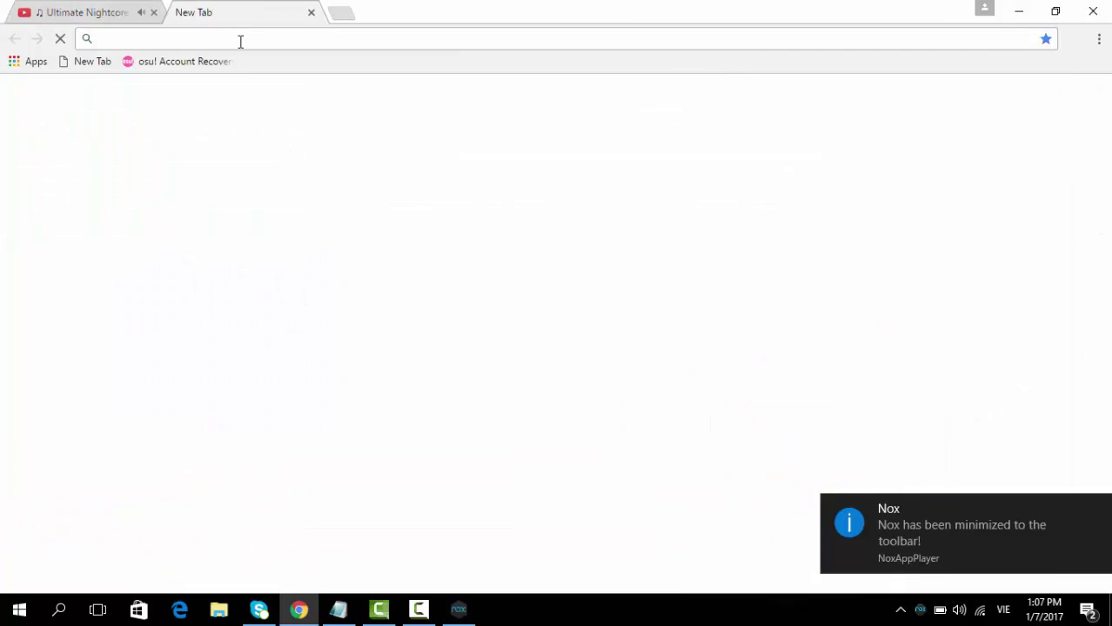
text(nox)
key(Return)
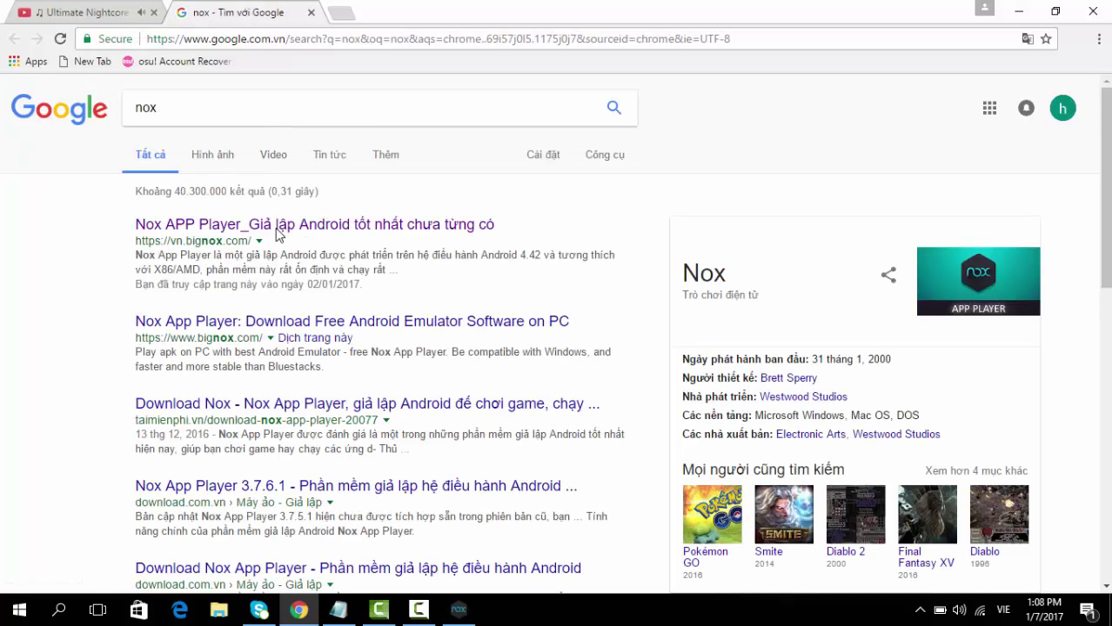
Request the Nox Version3.7.6.3 download on the vn.bignox.com site and close that tab
click(276, 233)
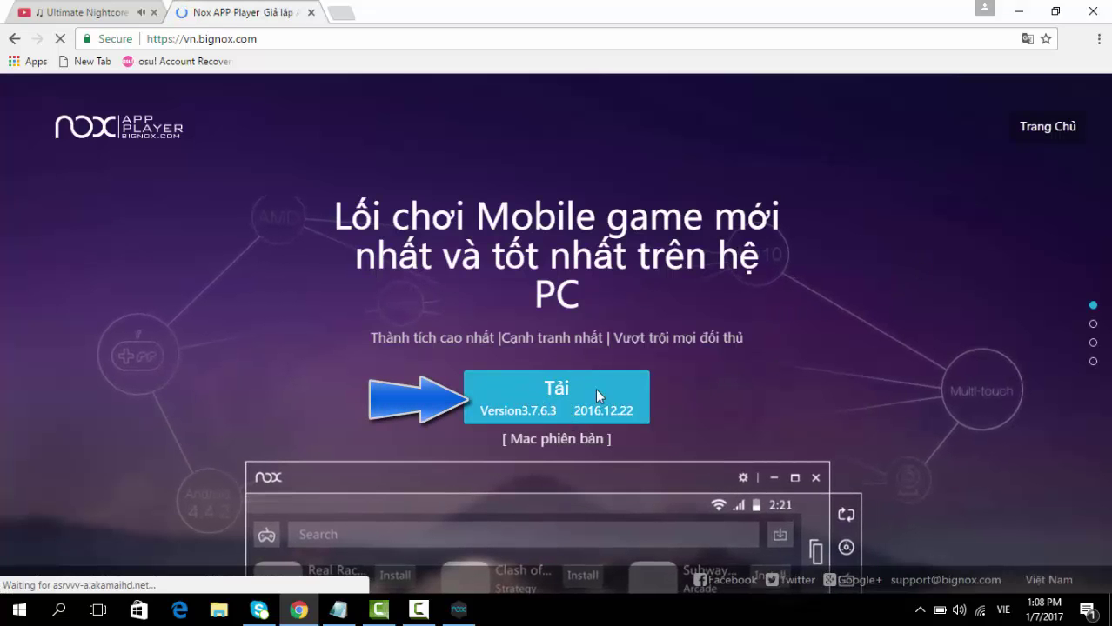
click(557, 409)
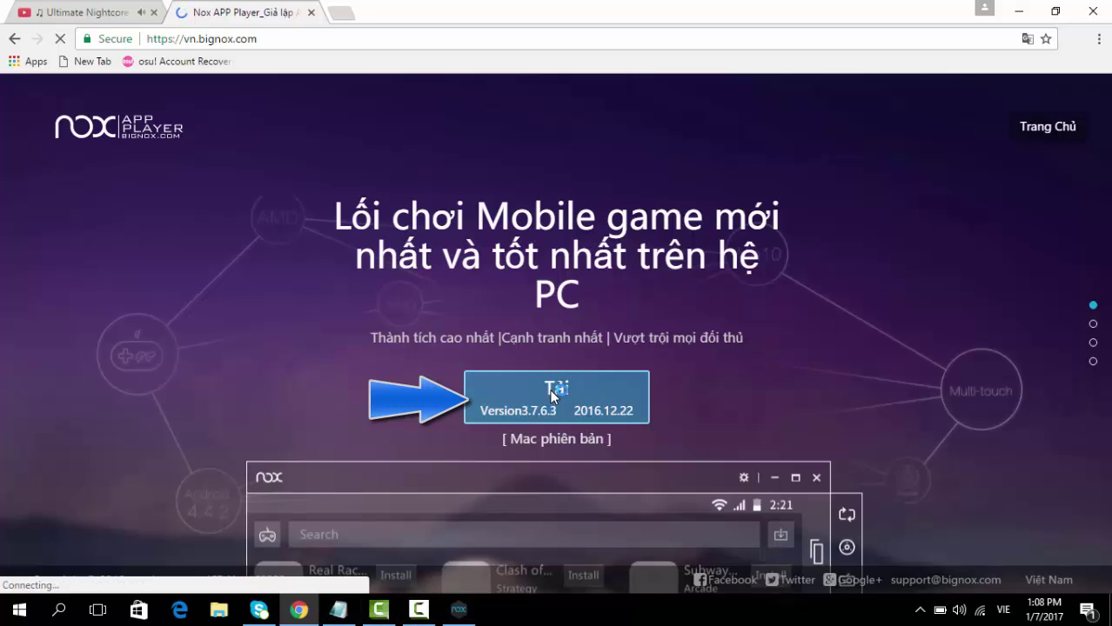
click(310, 12)
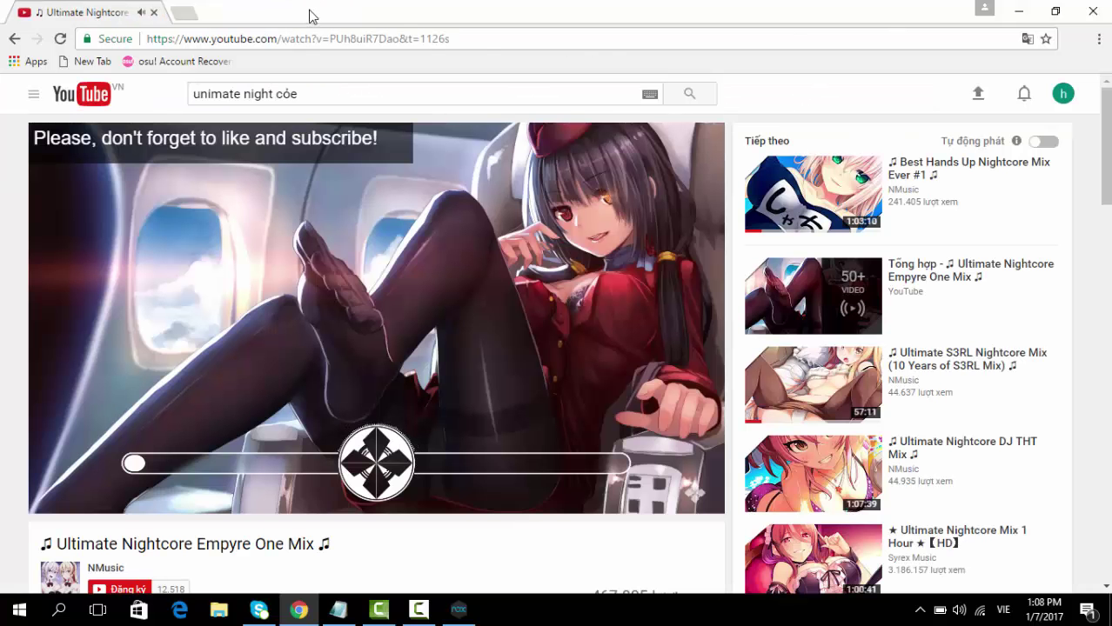
Switch to the Notepad notes and highlight the line about downloading the liên quân APK file
click(339, 609)
drag(85, 435, 521, 449)
click(496, 479)
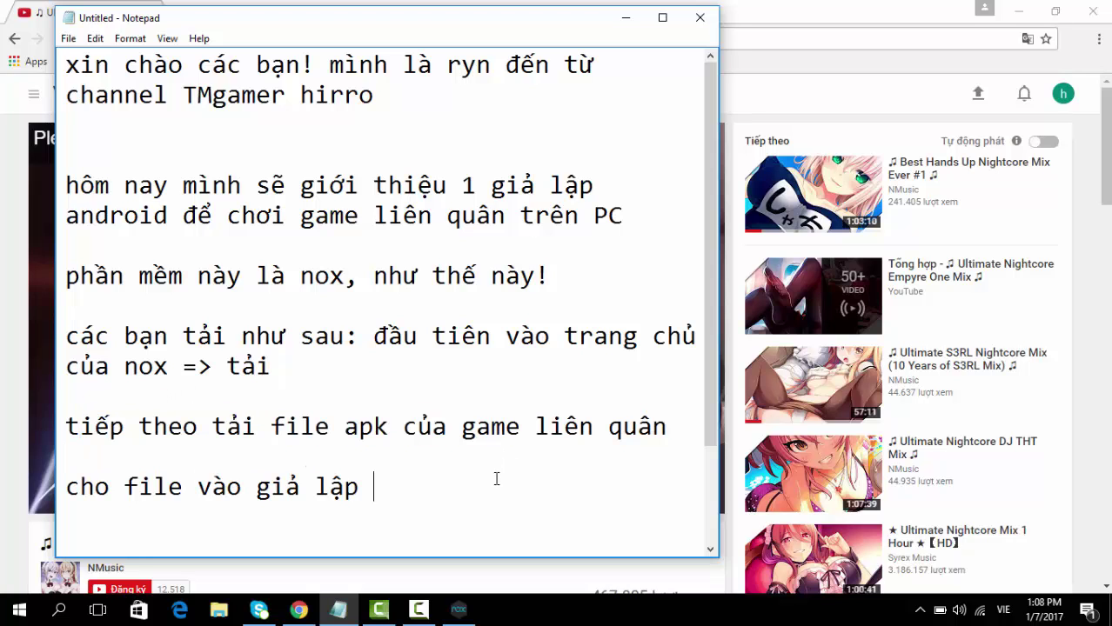
Search for "liên quân mobile" in a new Chrome tab and open the game's site, lienquan.garena.vn
click(625, 18)
click(185, 14)
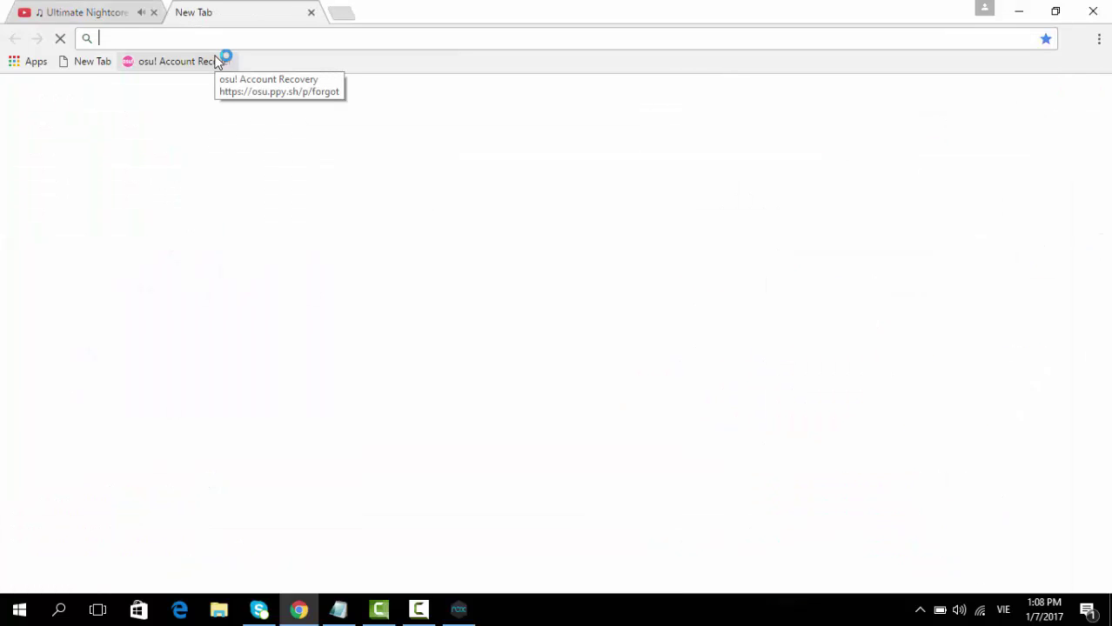
text(liên quân mo)
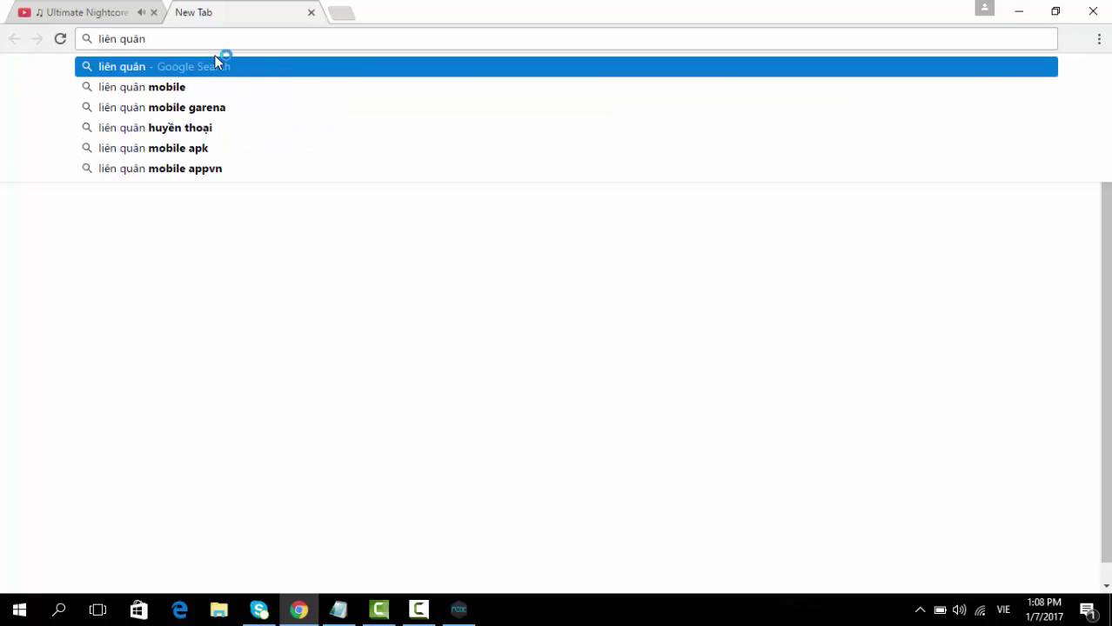
text(bil)
key(Return)
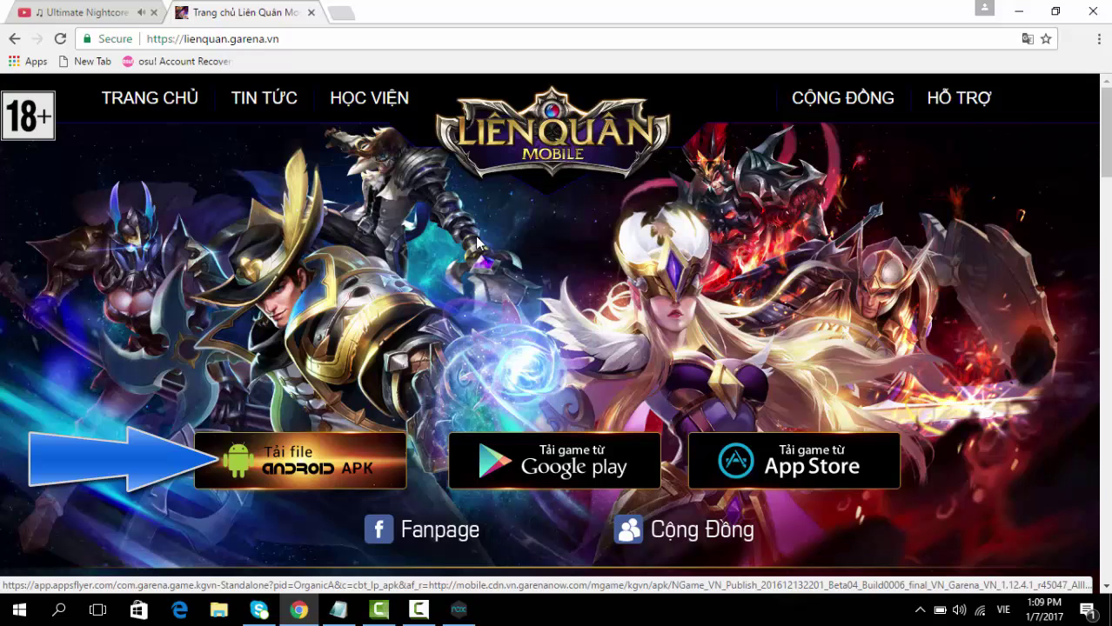
Add the line "sau khi tải ta có file như này!" below the APK download line in the Notepad notes, and minimize Notepad
key(alt+Tab)
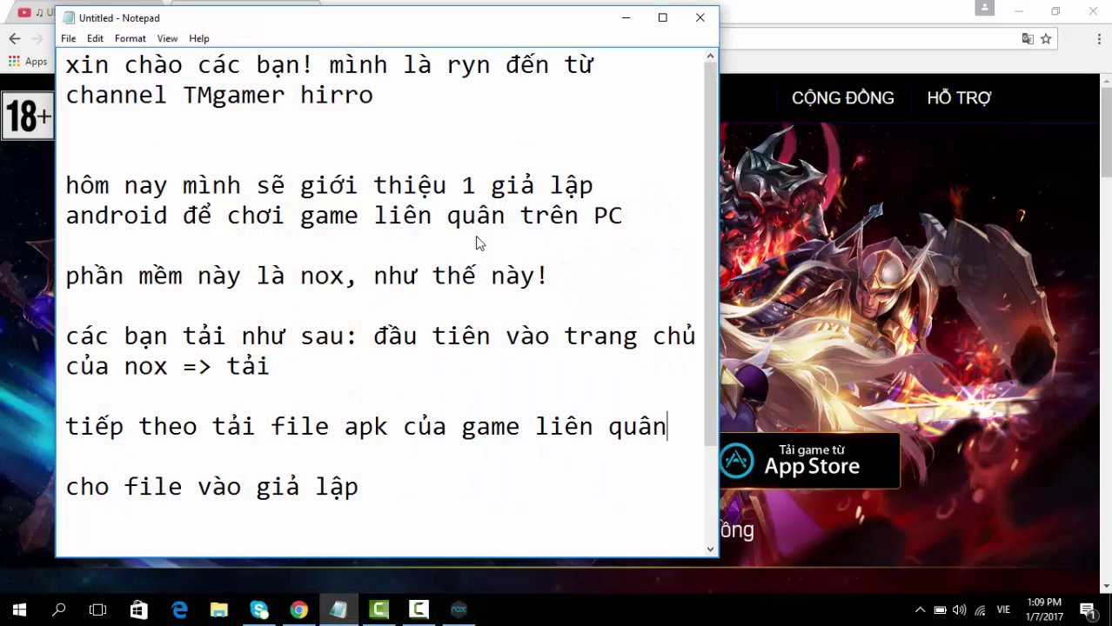
key(Return)
text(sau)
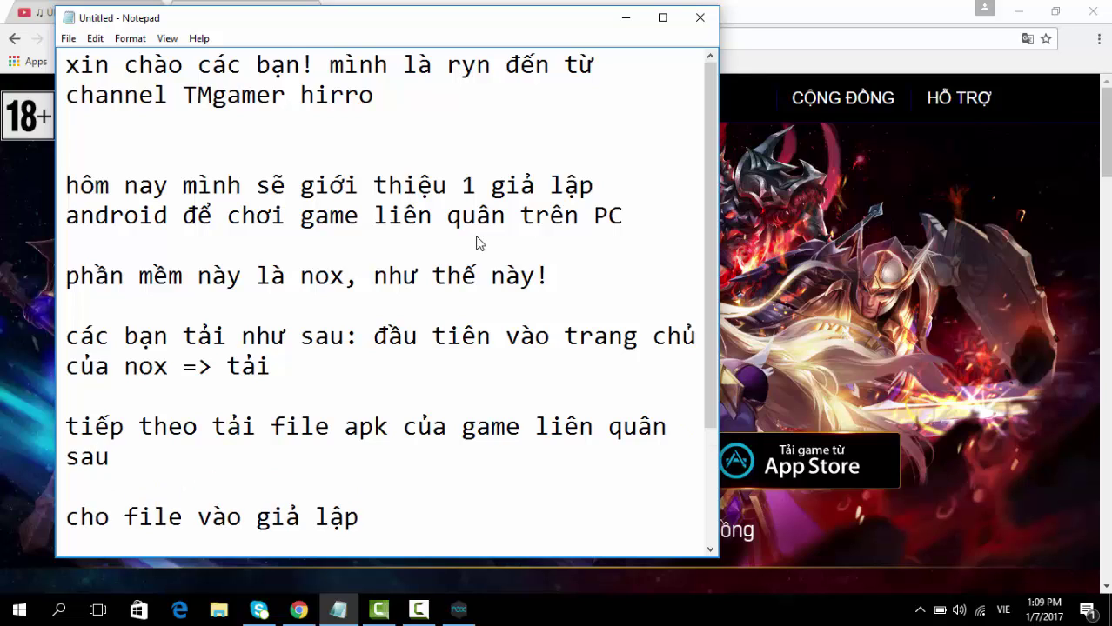
text( khi tai)
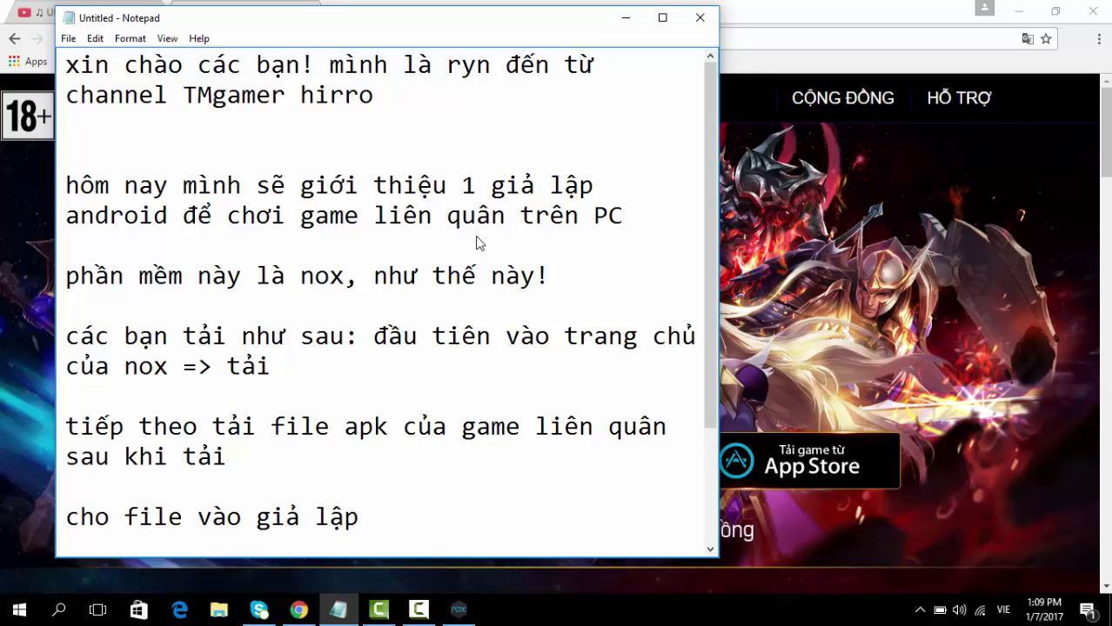
text( ta có file như)
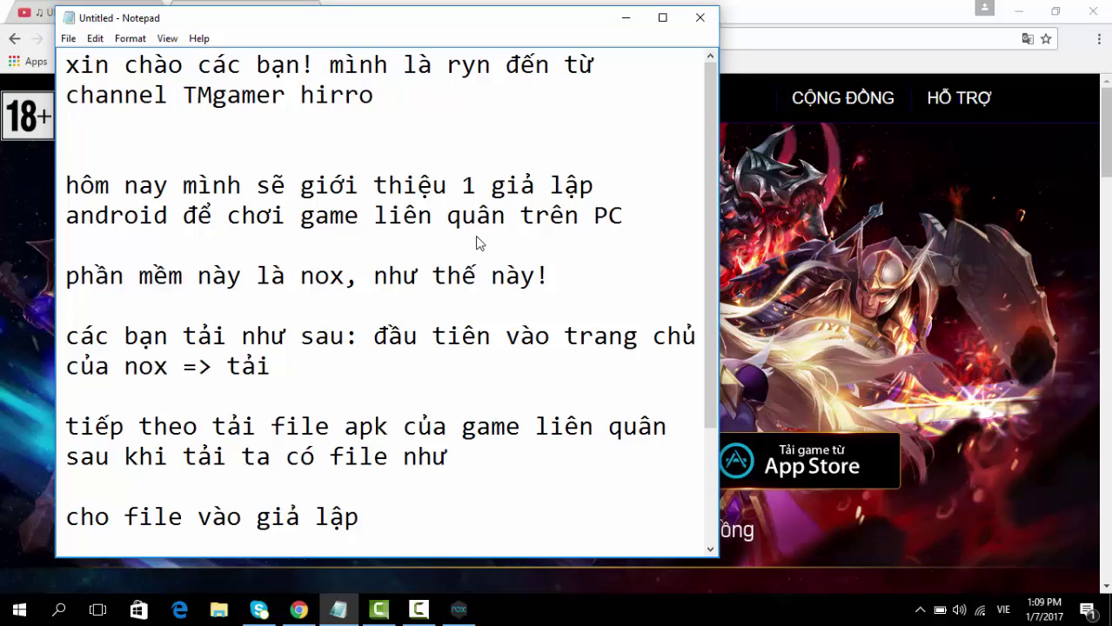
text( nayf)
key(super+Down)
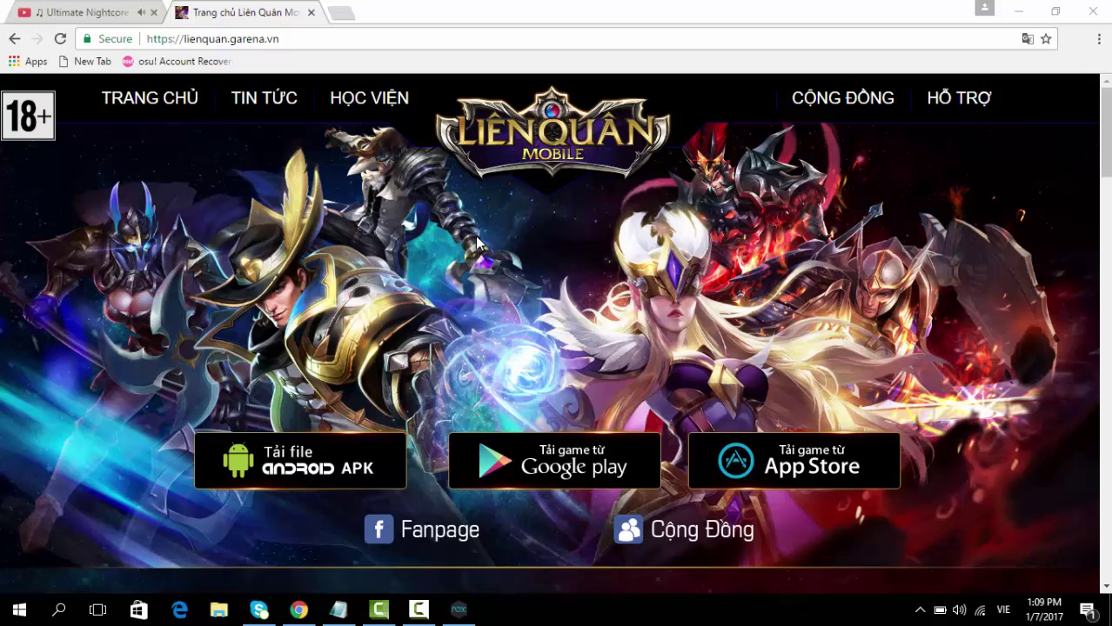
Open the Downloads folder in File Explorer and look through its files for the downloaded game APK
key(super+e)
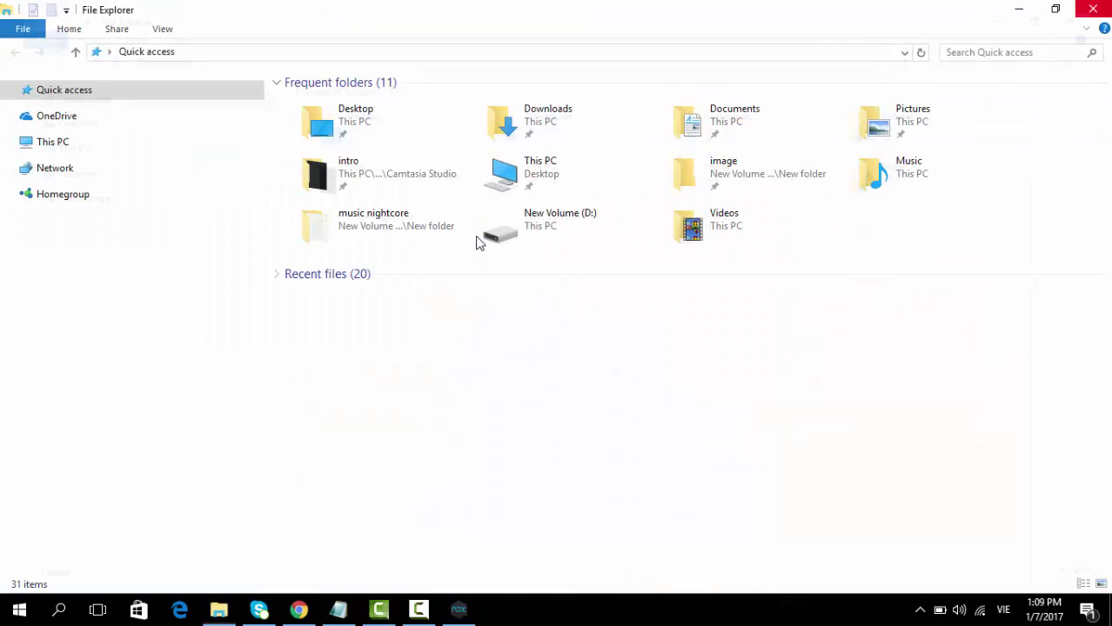
click(9, 141)
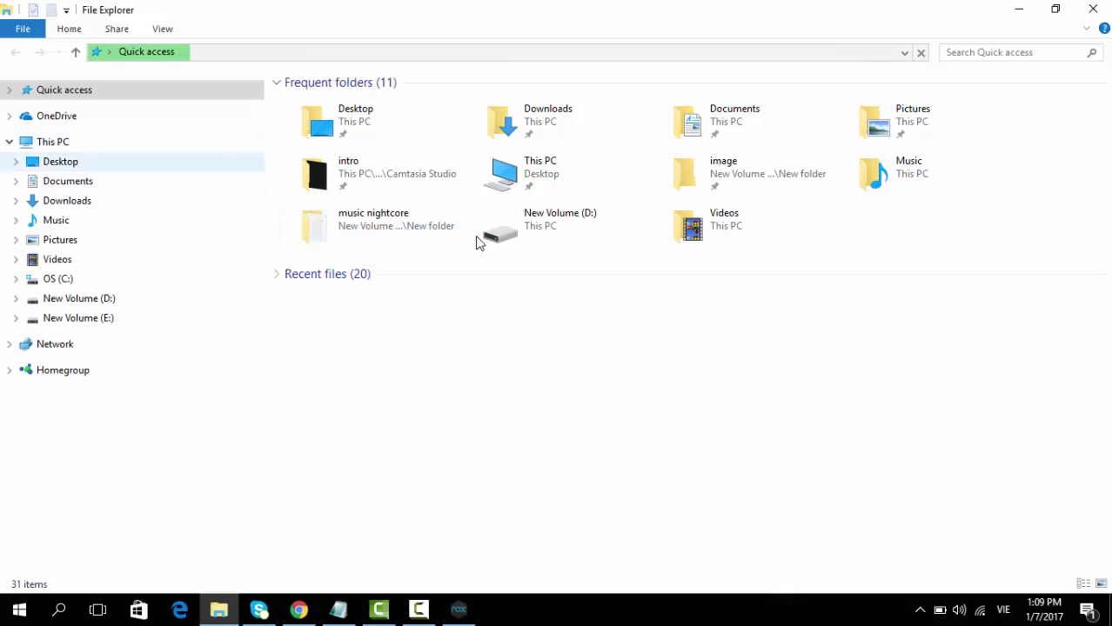
click(67, 200)
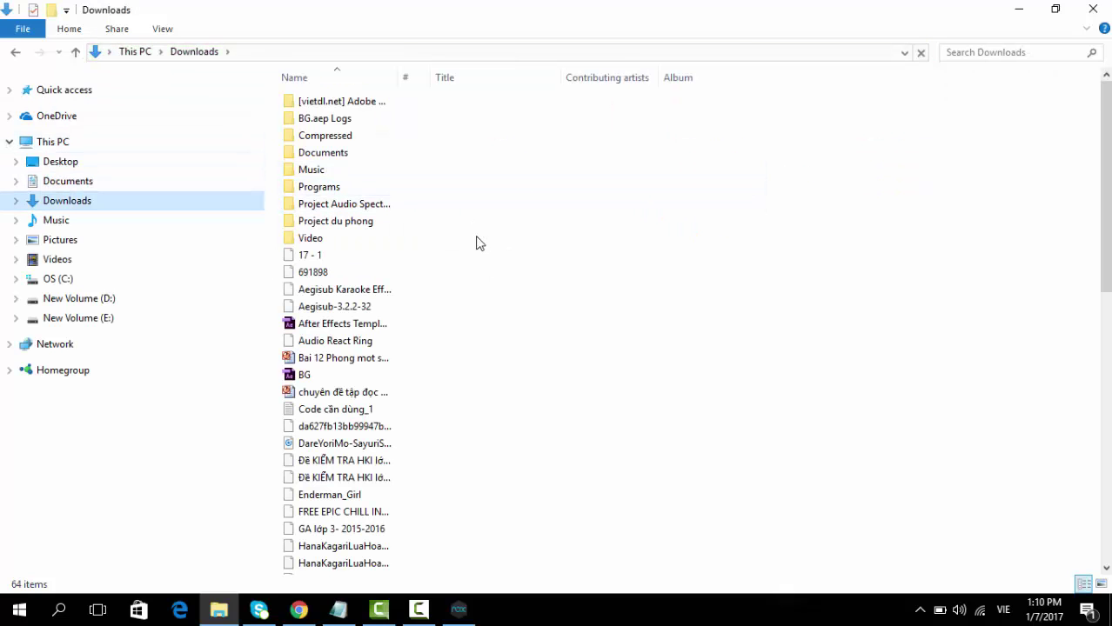
scroll(477, 243, down, 3)
scroll(477, 243, down, 9)
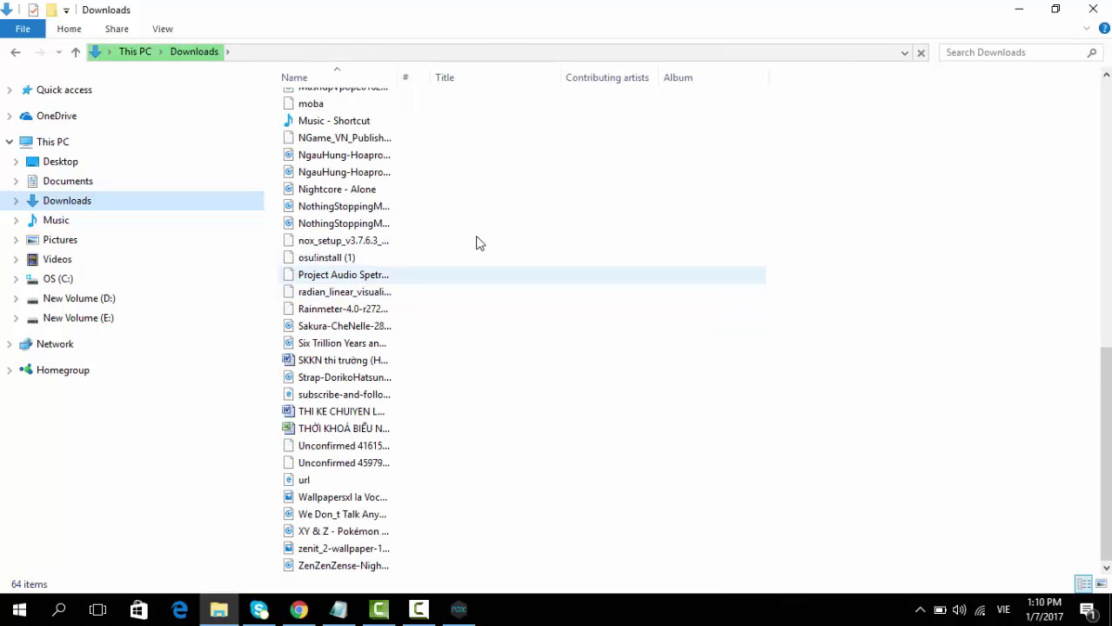
scroll(476, 244, up, 10)
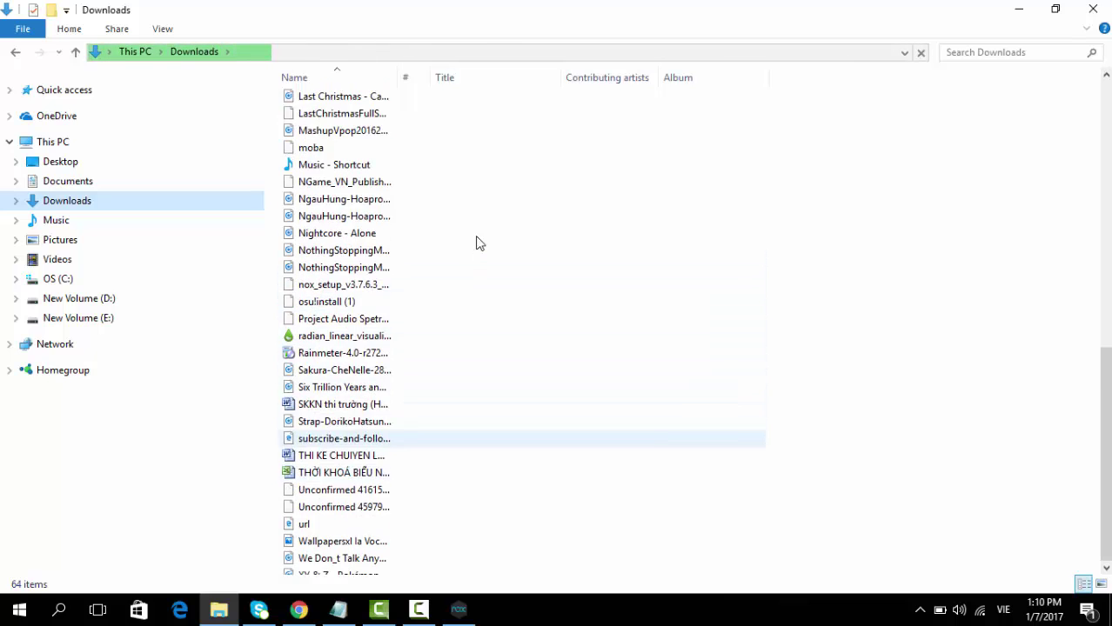
scroll(477, 244, up, 2)
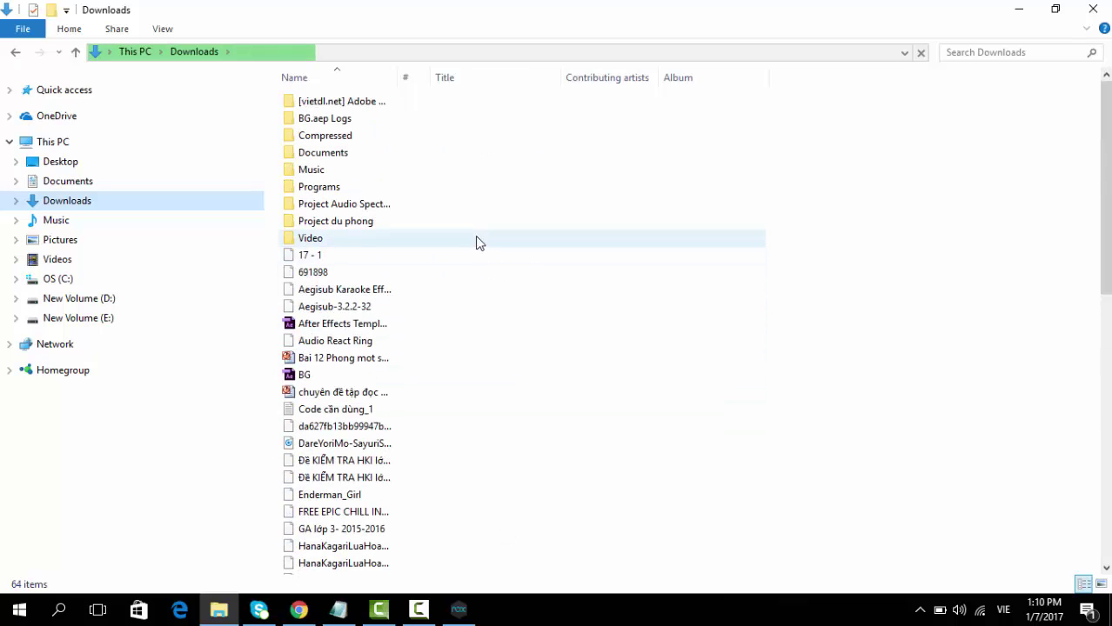
scroll(477, 244, down, 7)
scroll(476, 243, down, 5)
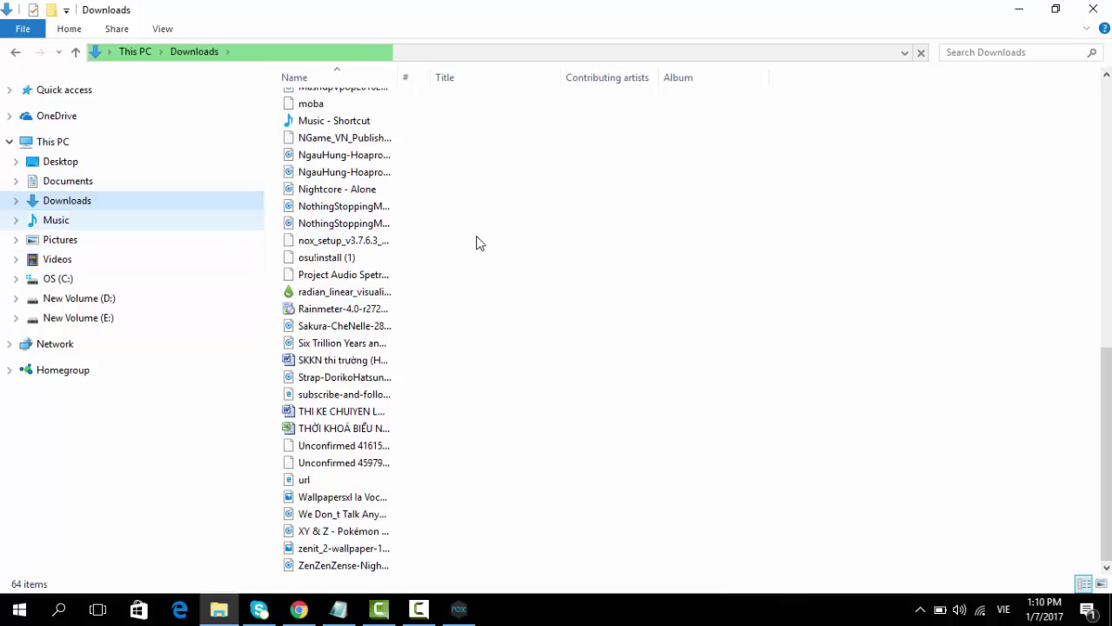
click(56, 220)
click(67, 201)
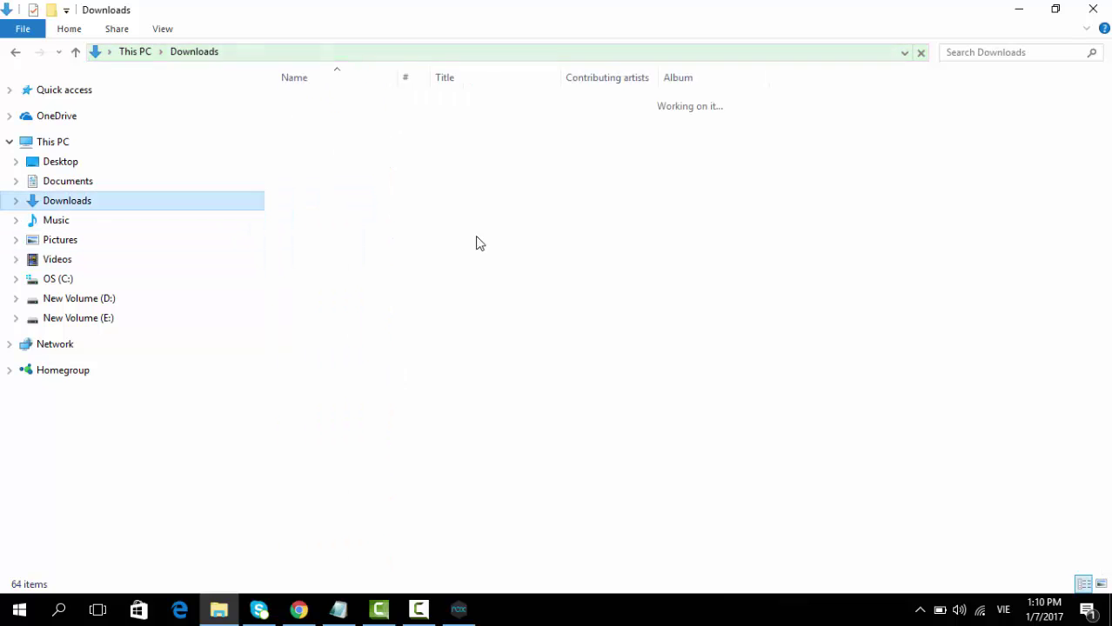
scroll(477, 244, down, 7)
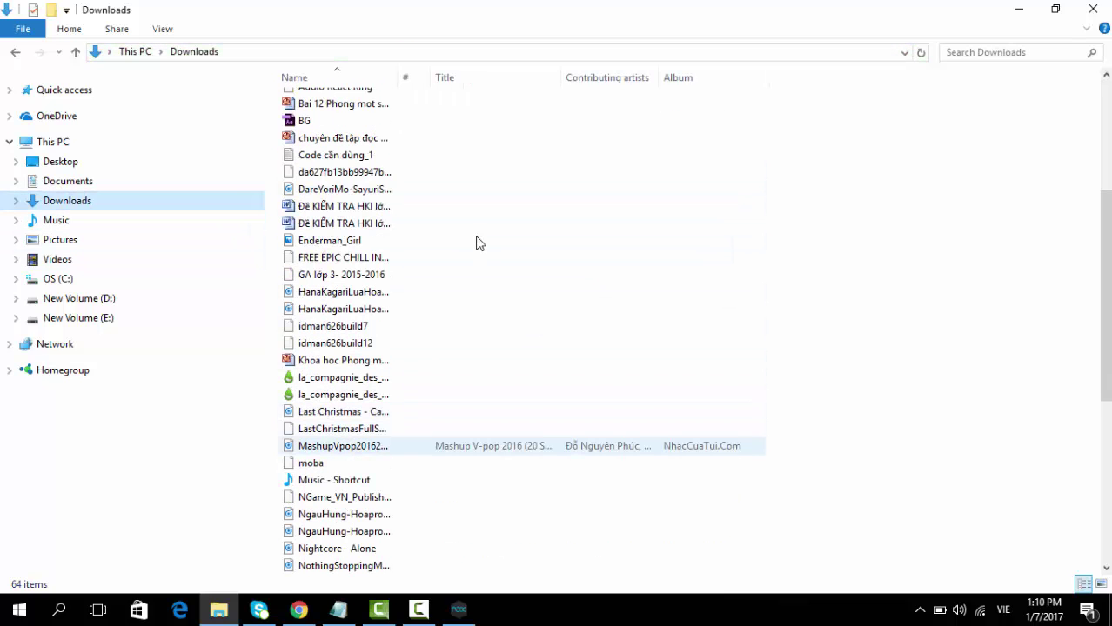
scroll(477, 244, down, 5)
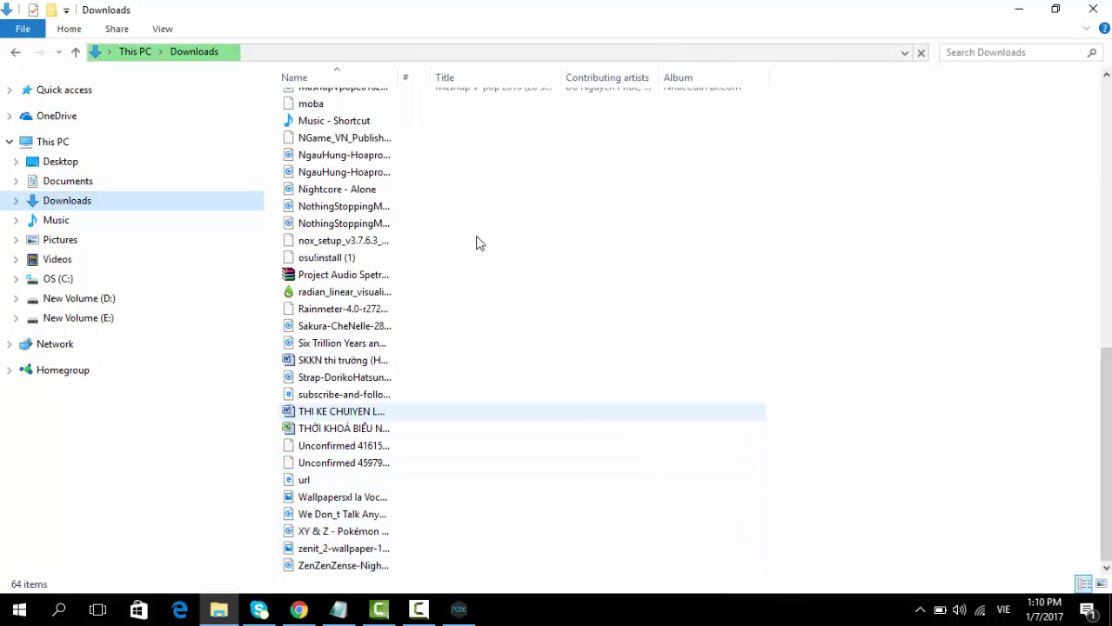
scroll(477, 244, up, 1)
scroll(477, 243, up, 9)
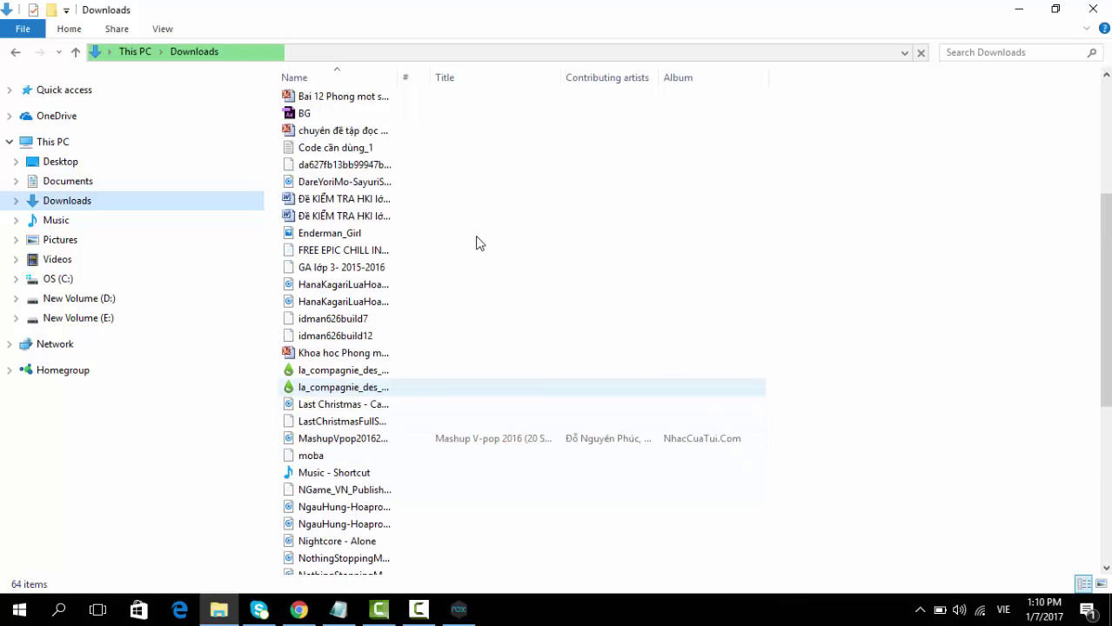
scroll(477, 243, up, 2)
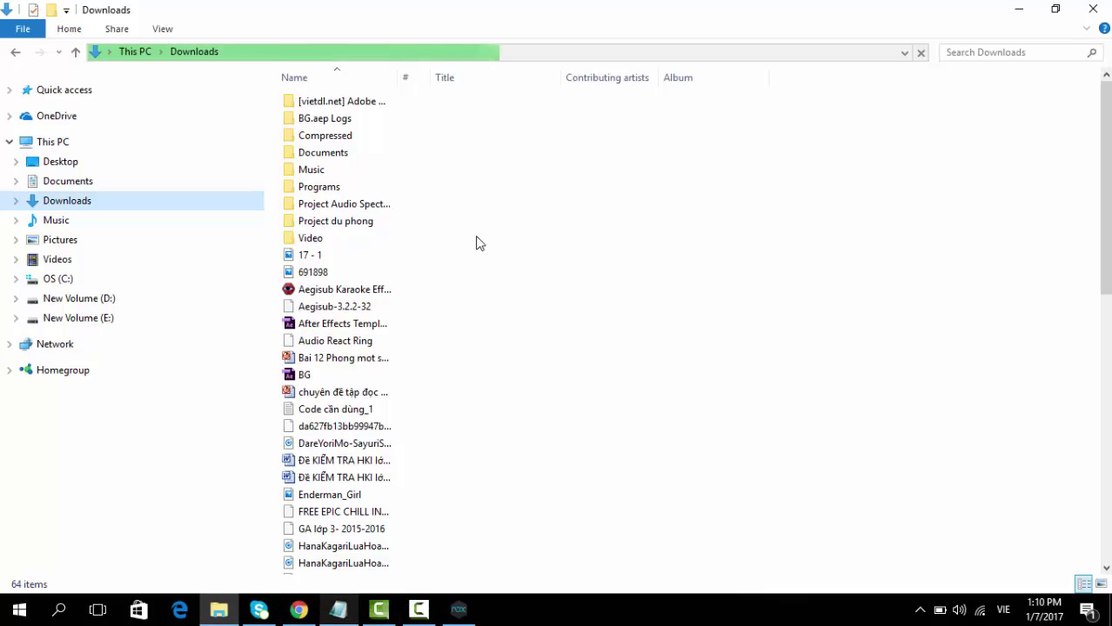
Append "ở dâu rồi nhỉ @@" to the line about the downloaded file in the Notepad notes, and minimize Notepad
key(alt+Tab)
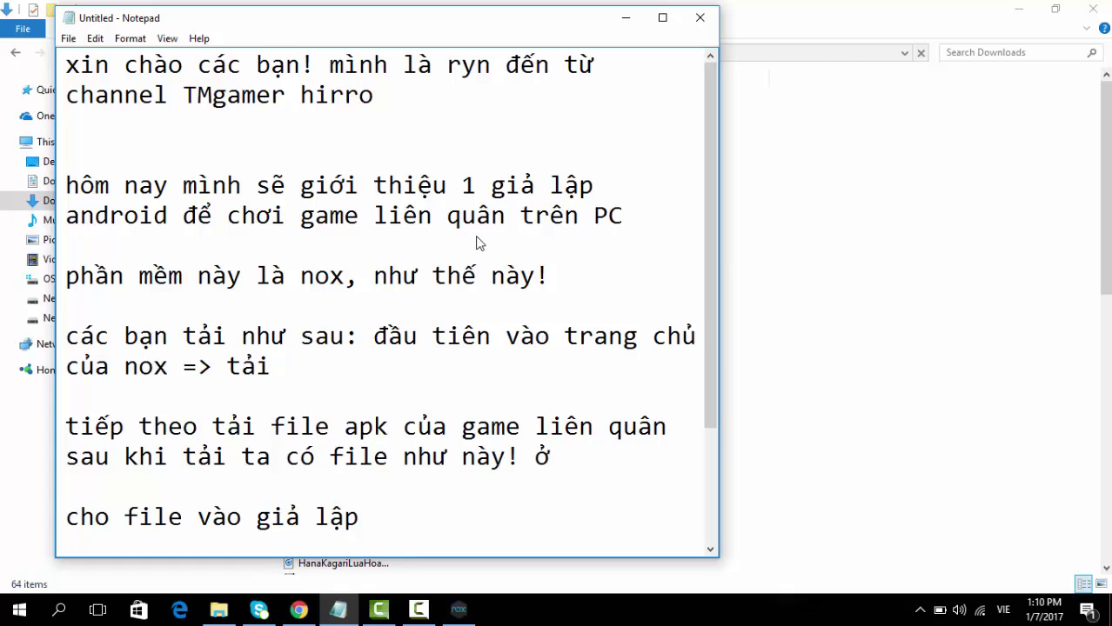
text(dâu rôi)
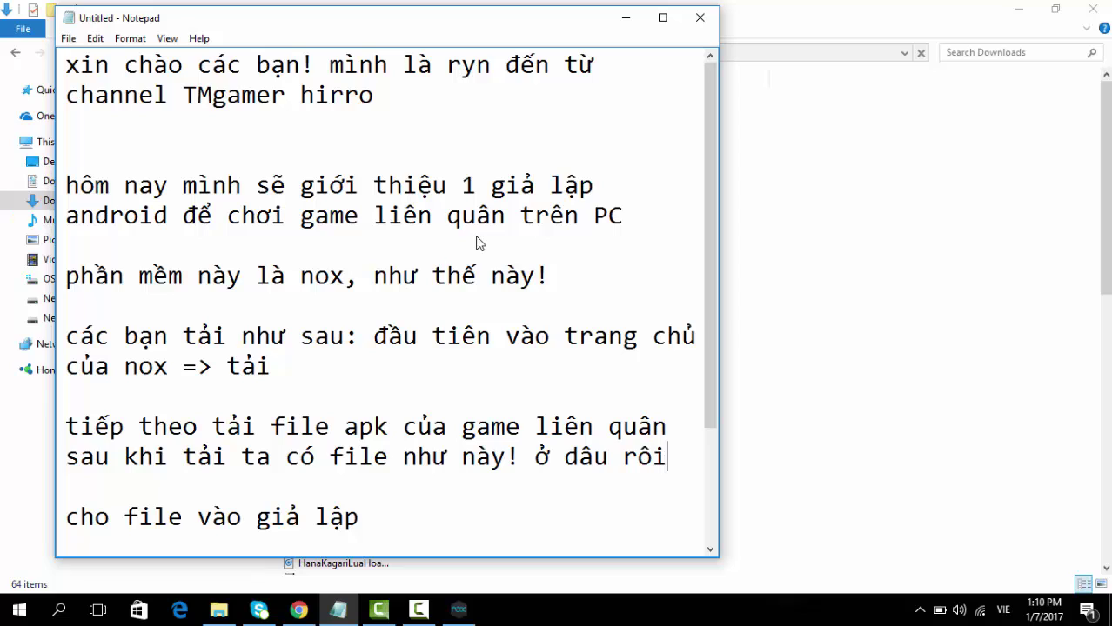
text( nhi)
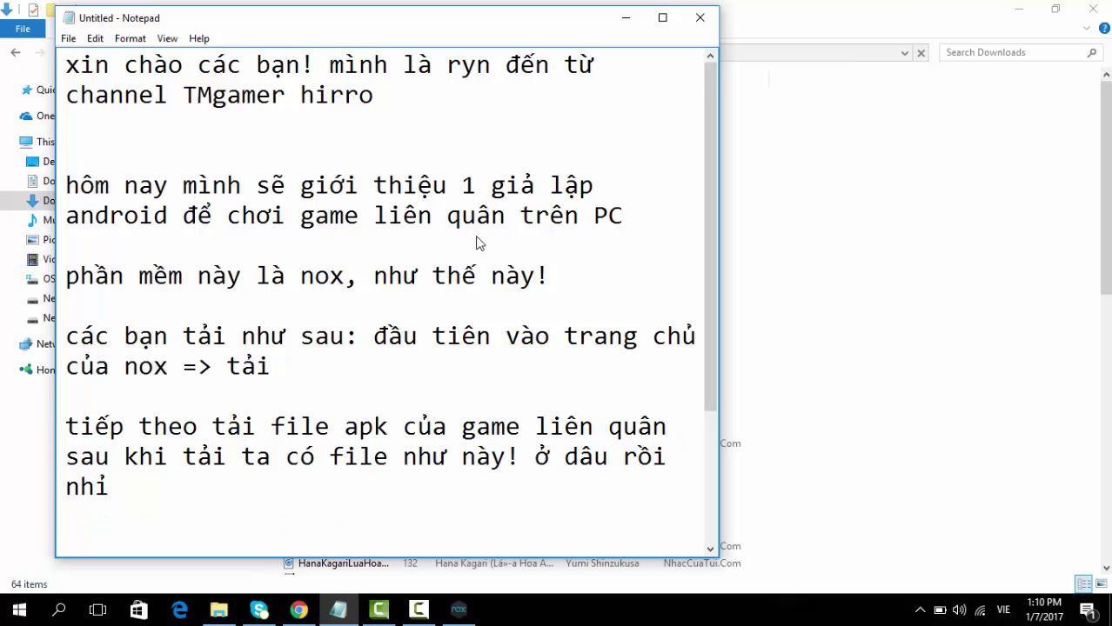
text( @@)
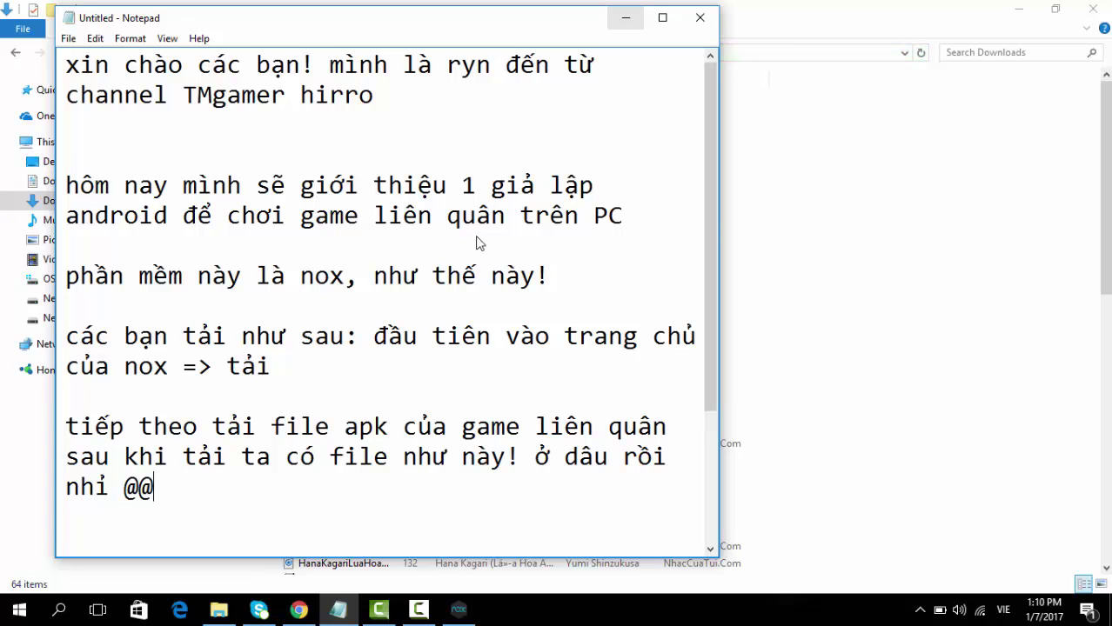
key(super+Down)
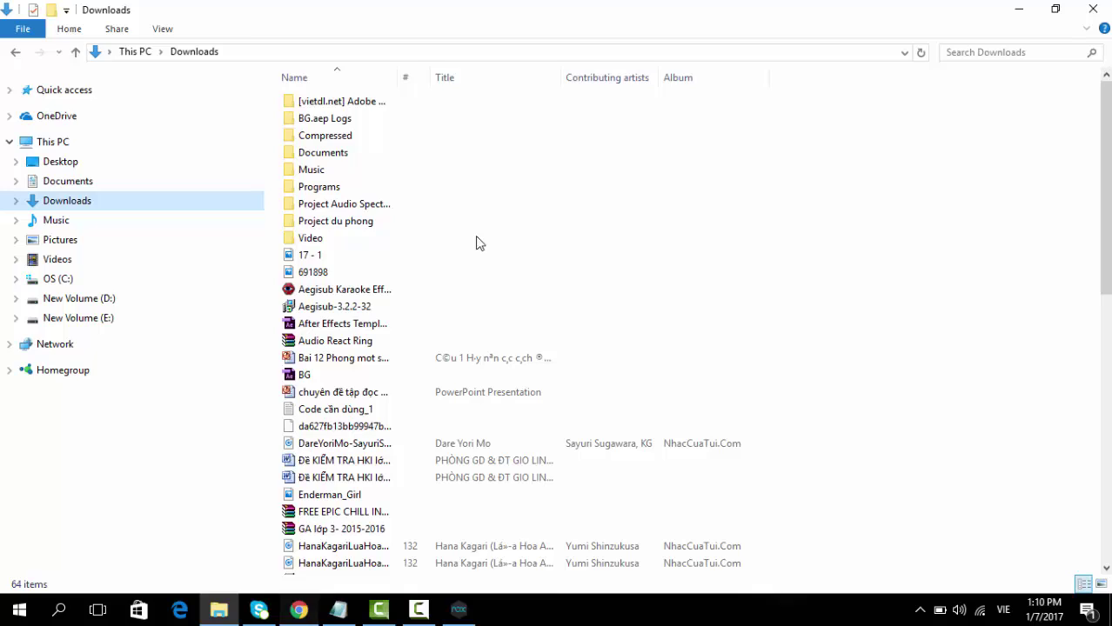
Locate the NGame_VN_Publish APK through Chrome's download history, show it in its folder, and close the other Downloads window
key(alt+Tab)
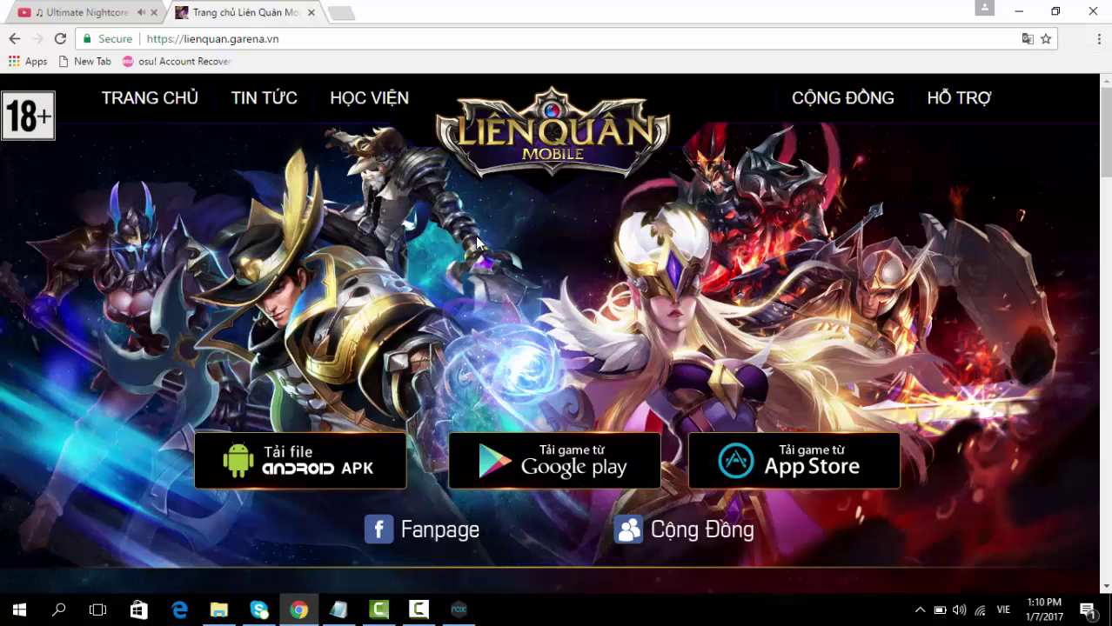
key(ctrl+j)
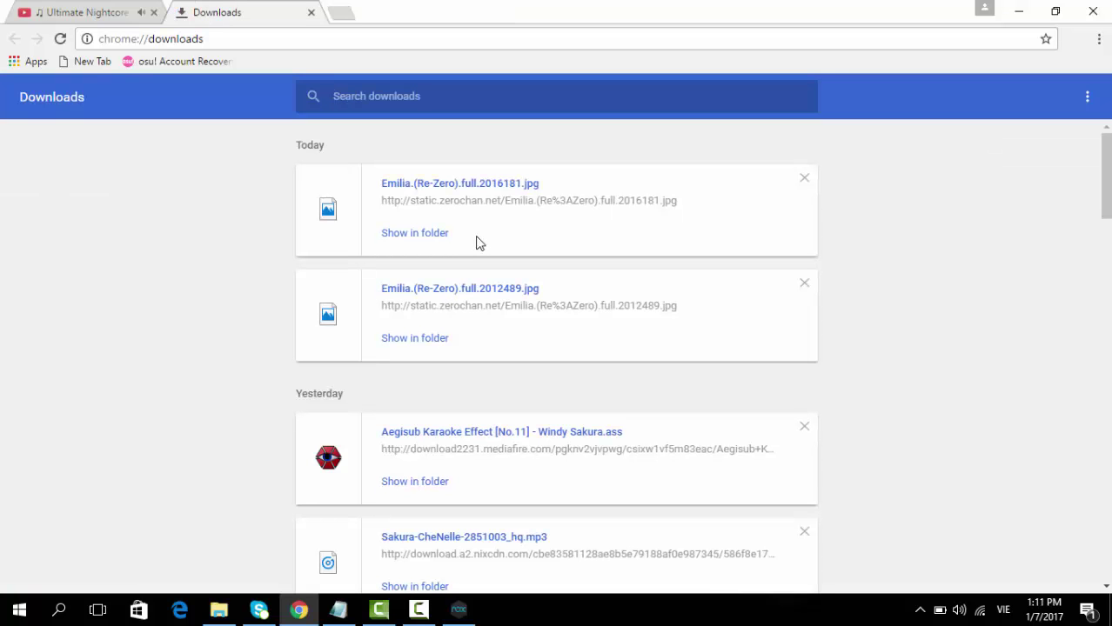
scroll(477, 243, down, 5)
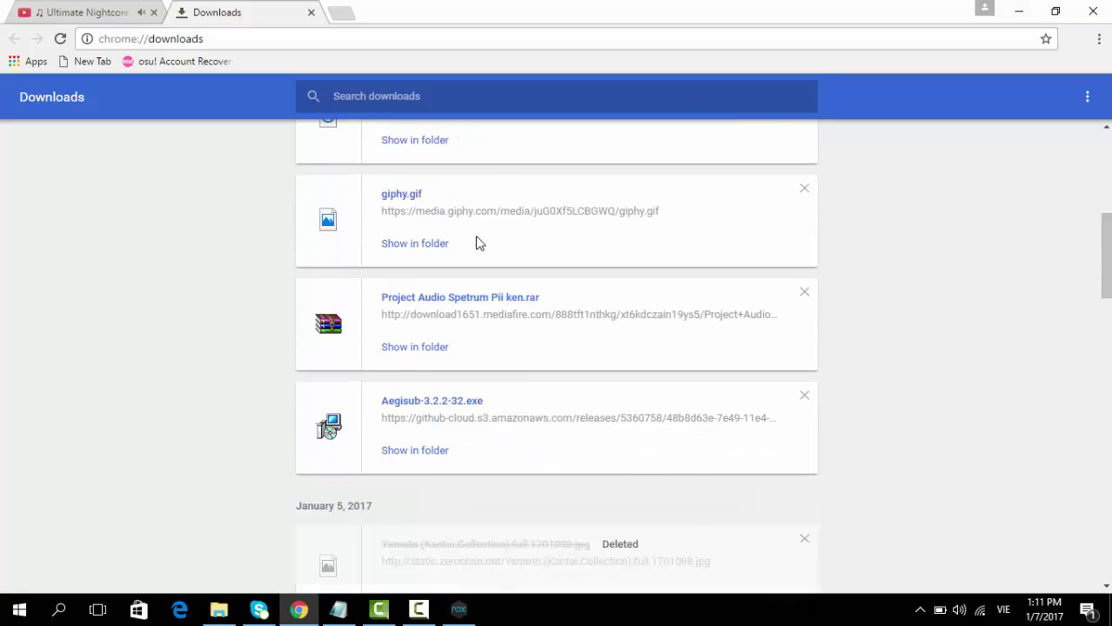
scroll(477, 243, down, 5)
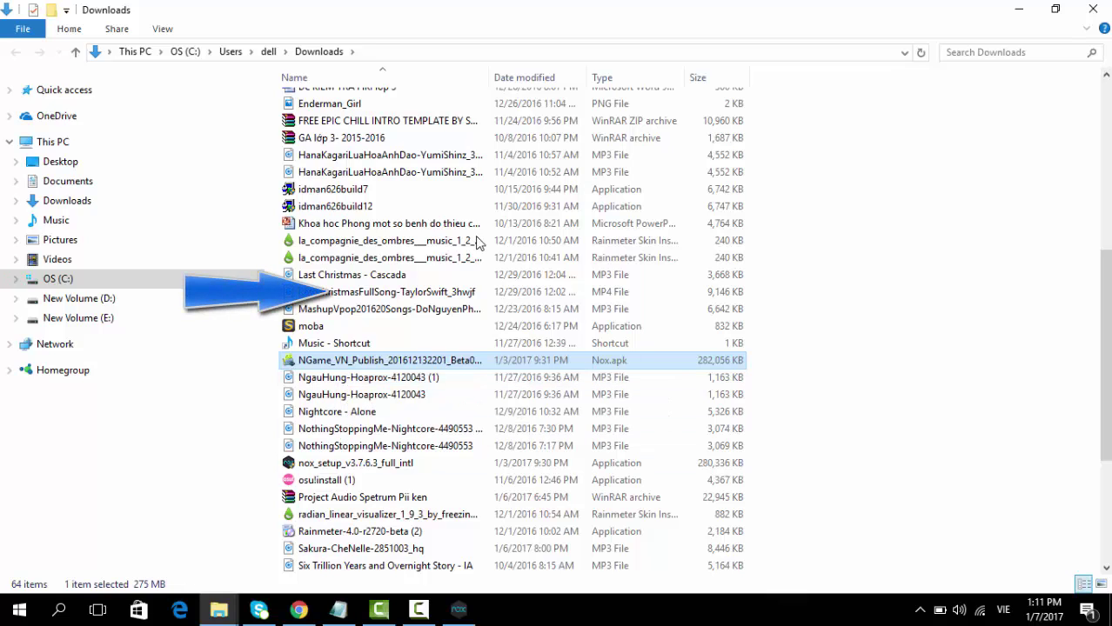
mouse_move(218, 609)
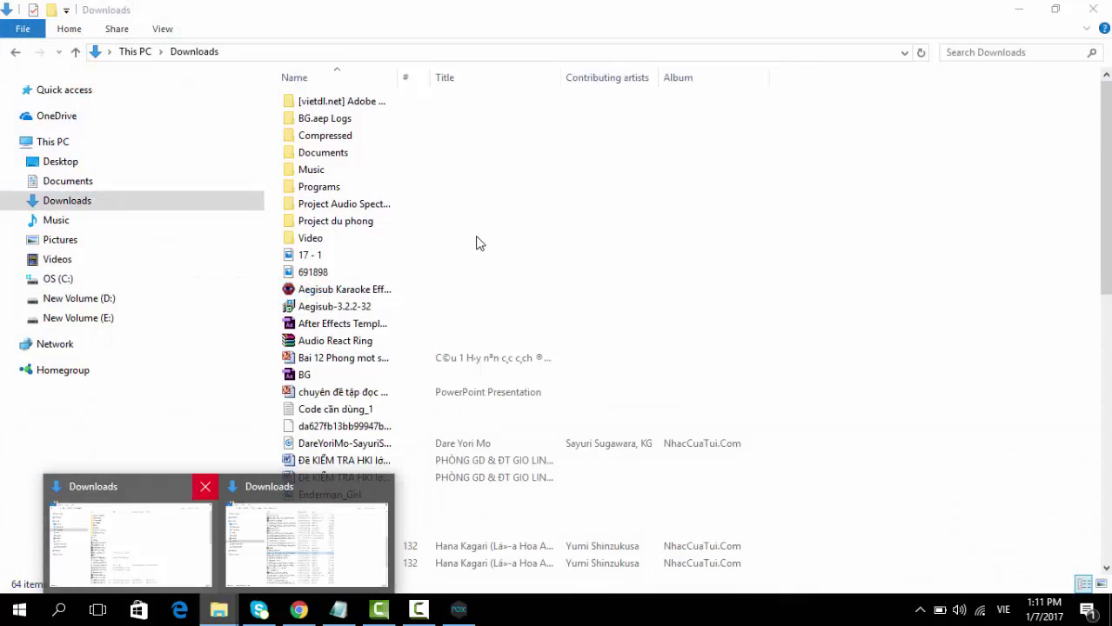
click(204, 486)
Add the line "làm theo mk!" under "nhỉ @@" in the Notepad notes and minimize Notepad
click(338, 610)
key(Return)
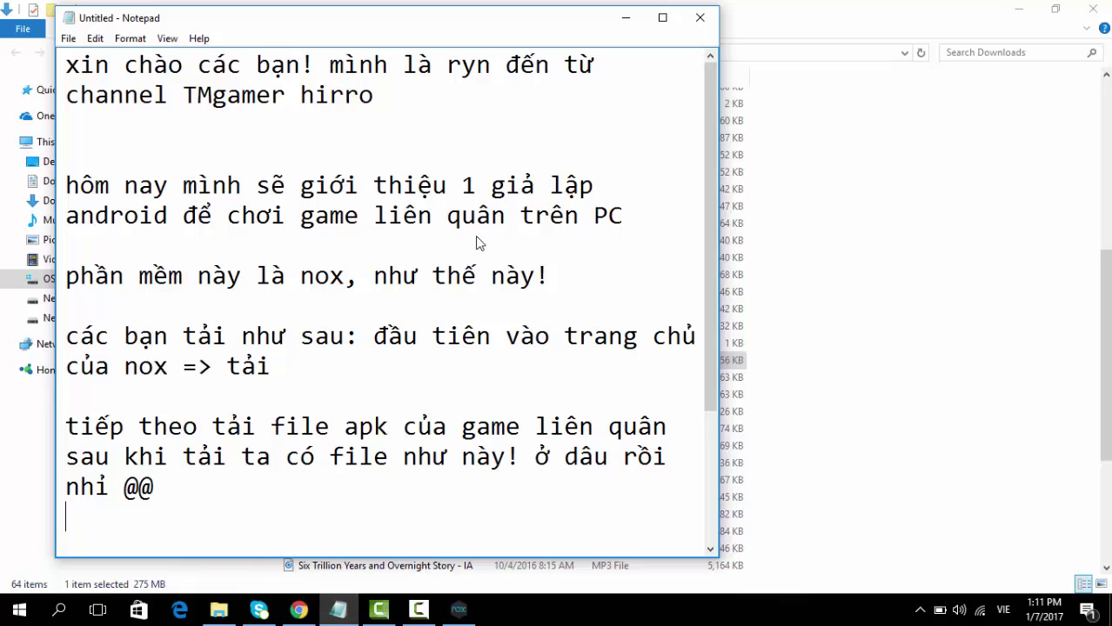
text(làm theo mk!)
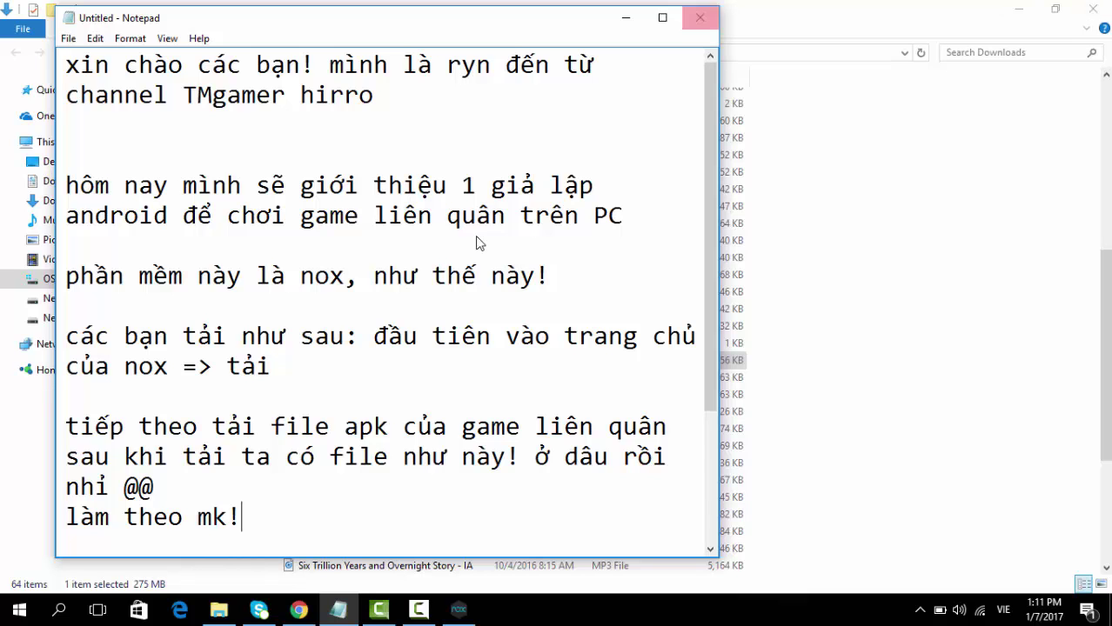
click(626, 18)
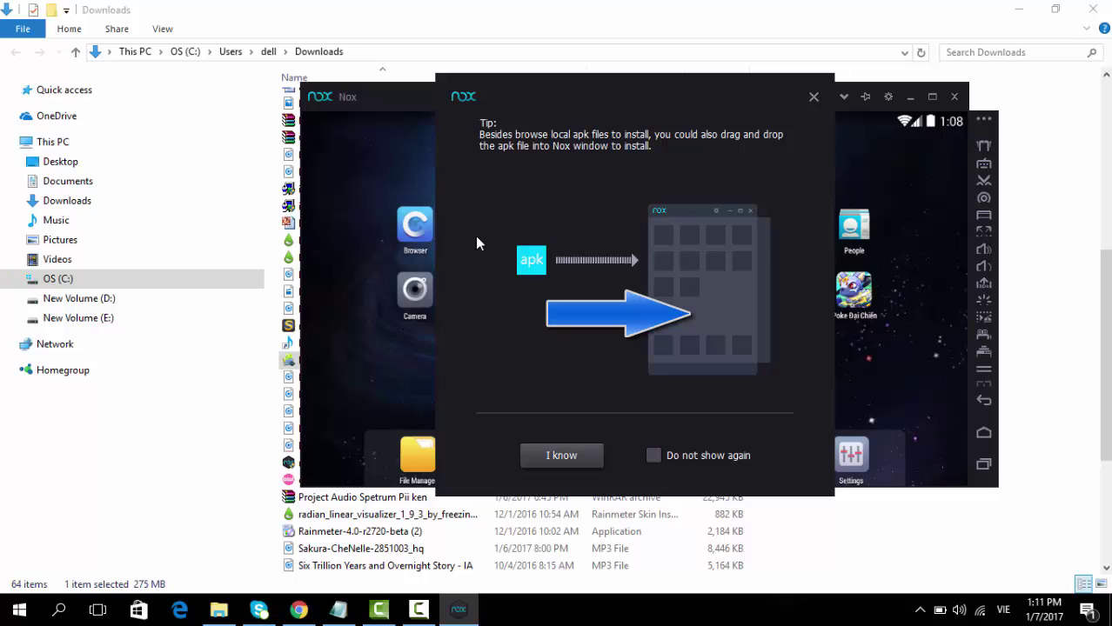
Dismiss the APK tip in Nox and add the NGame_VN_Publish APK from the Downloads folder for installation
key(Return)
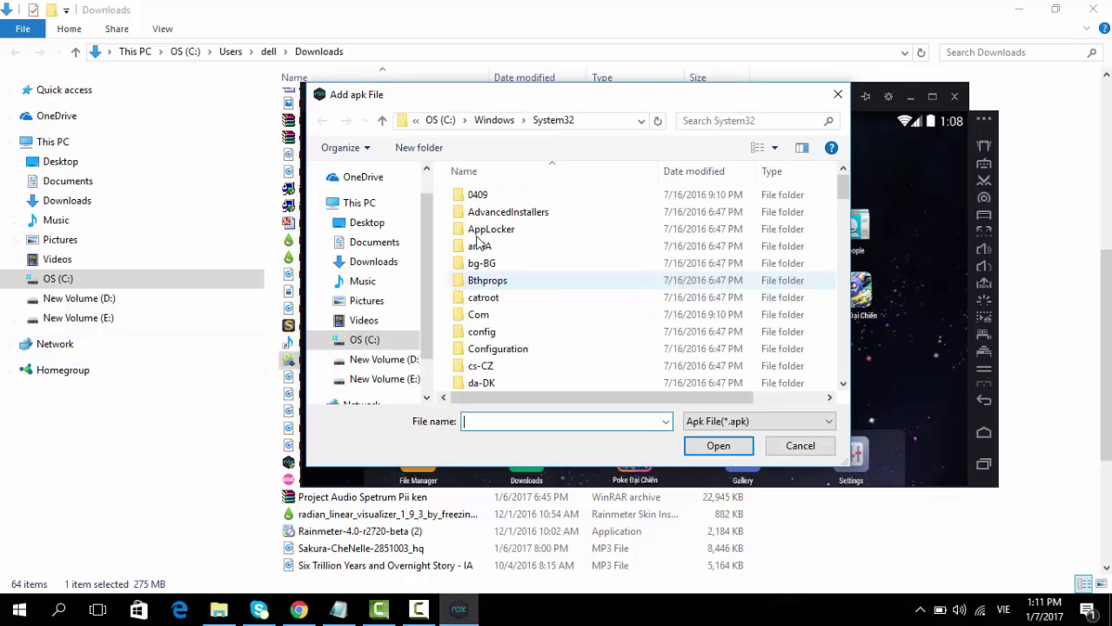
scroll(476, 244, down, 7)
scroll(476, 243, down, 7)
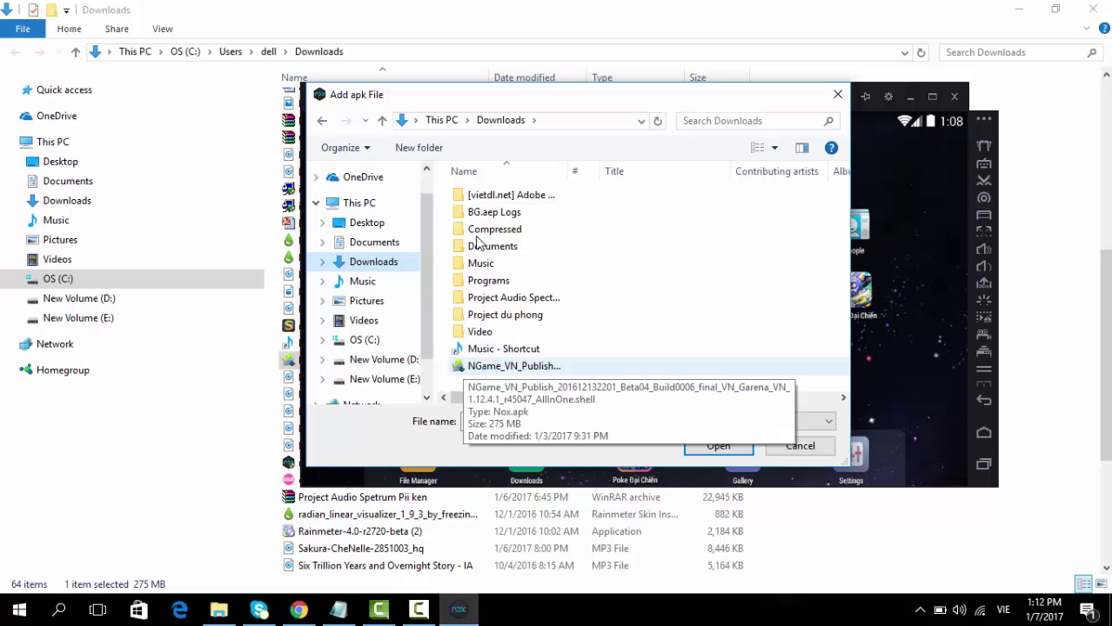
click(514, 366)
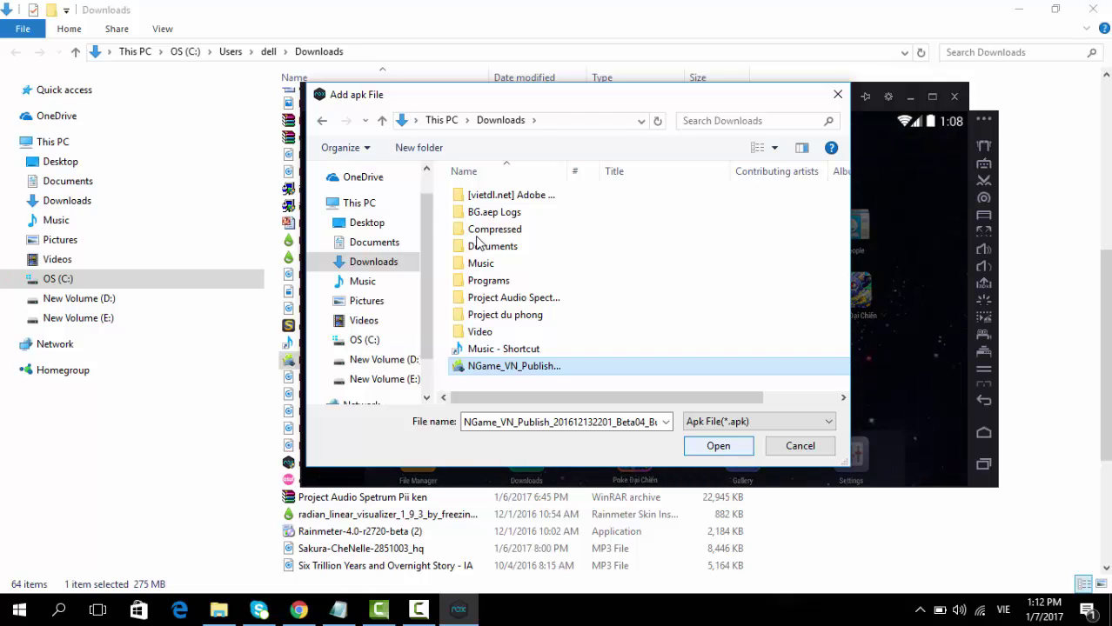
key(Return)
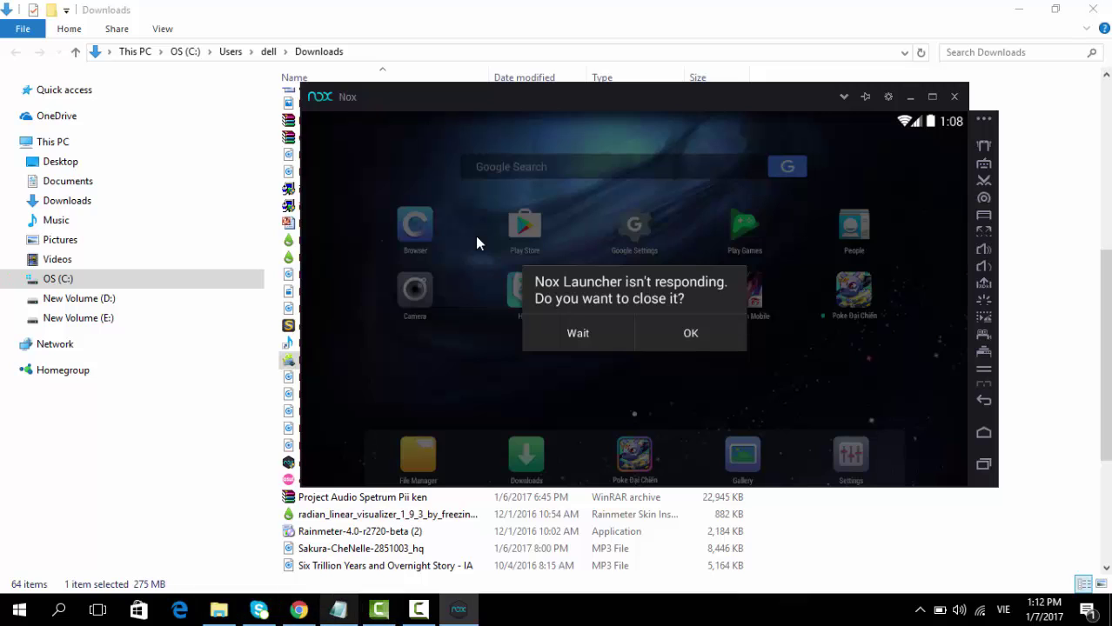
Append "bấm open là ok!" to the "làm theo mk!" line in the Notepad notes
key(alt+Tab)
text(b)
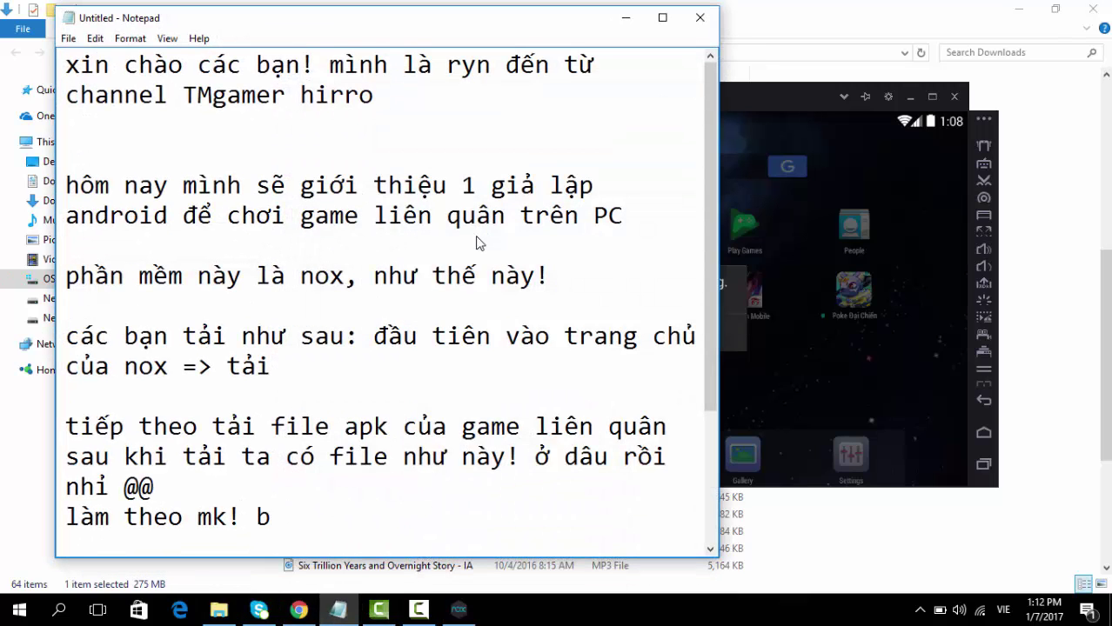
text(ấm ope)
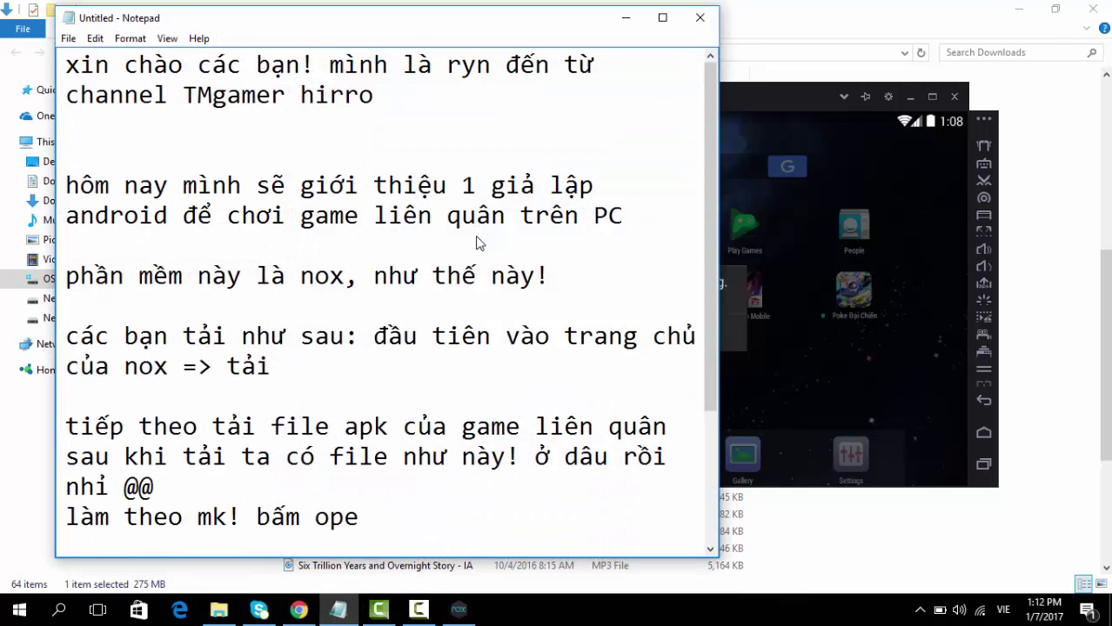
text(n là ok!)
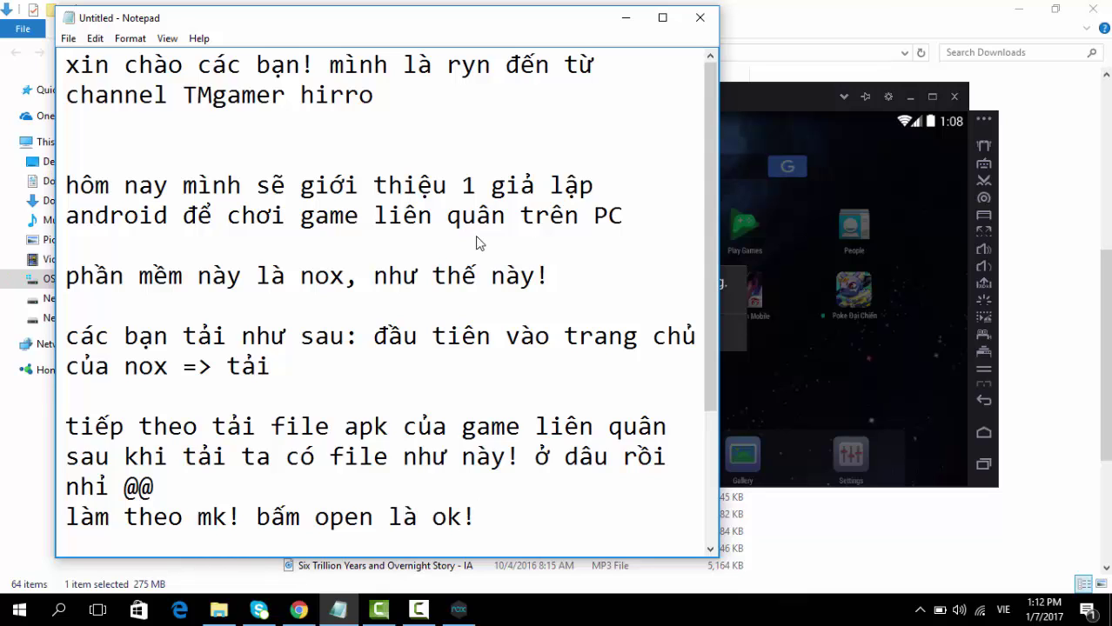
Read through the closing notes, highlighting the "cho file vào giả lập" line and the sentences about testing the game
scroll(477, 243, down, 2)
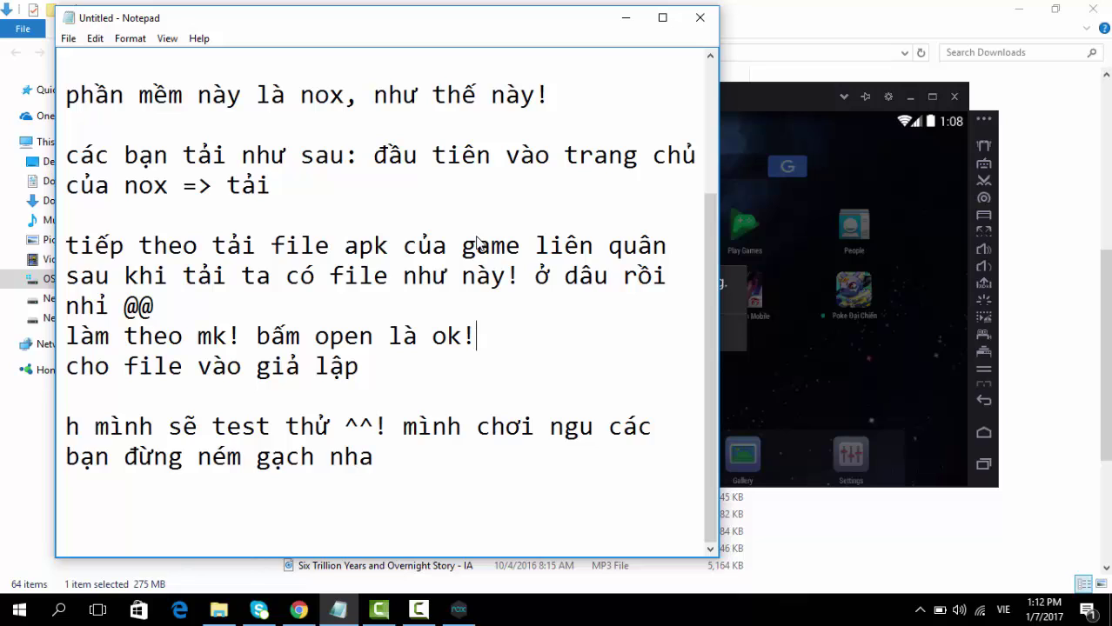
mouse_move(67, 427)
mouse_down()
mouse_move(227, 426)
mouse_move(374, 457)
mouse_up()
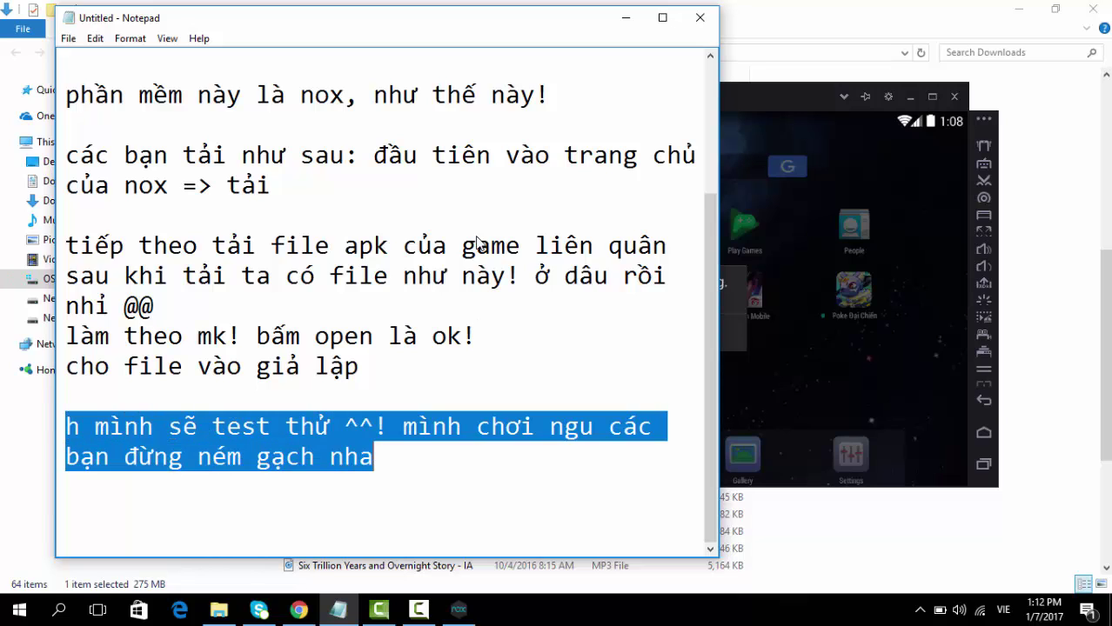
key(Up)
key(Up)
drag(80, 366, 169, 367)
drag(241, 366, 285, 366)
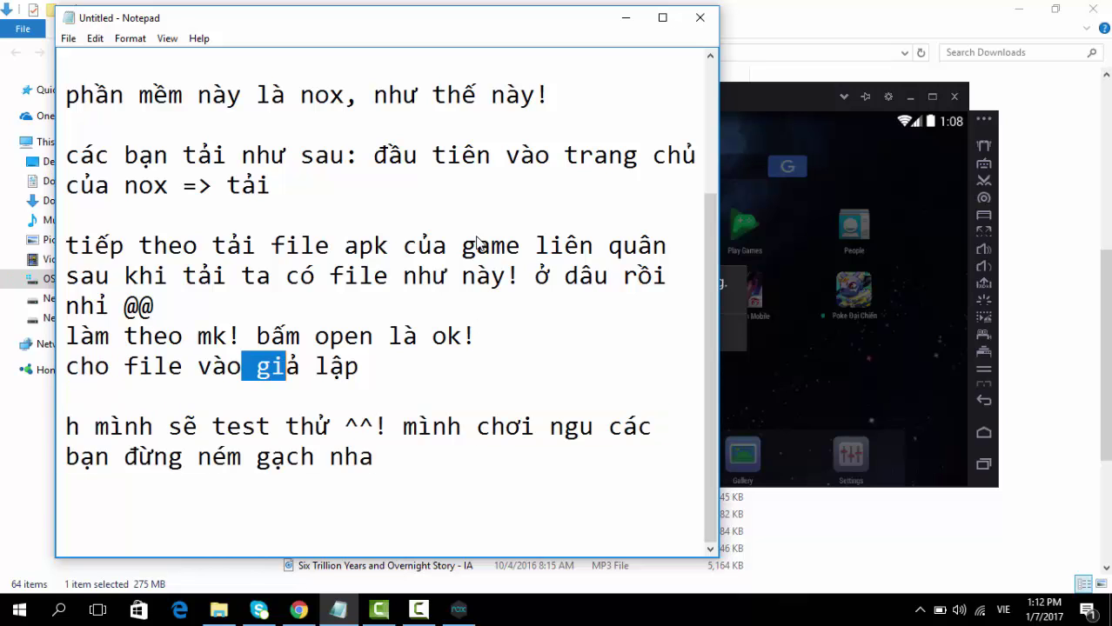
click(66, 396)
key(Down)
key(Right)
key(shift+Right)
key(shift+Right)
key(ctrl+shift+Right)
key(ctrl+shift+Right)
key(ctrl+shift+Right)
key(ctrl+shift+Right)
key(ctrl+shift+Right)
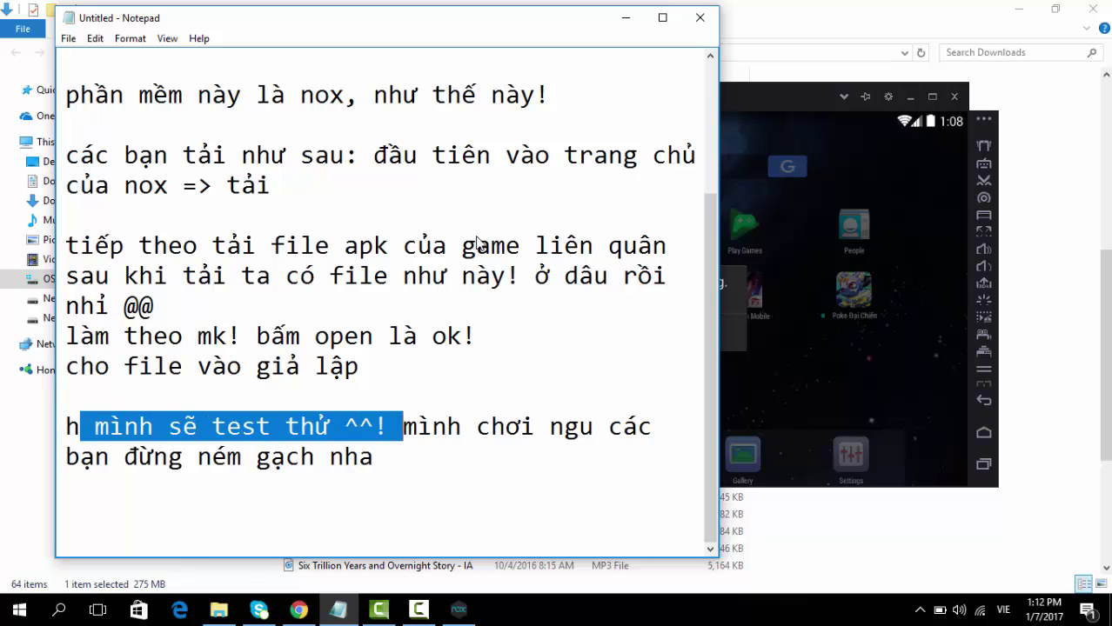
key(ctrl+shift+Right)
key(ctrl+shift+Right)
key(ctrl+shift+End)
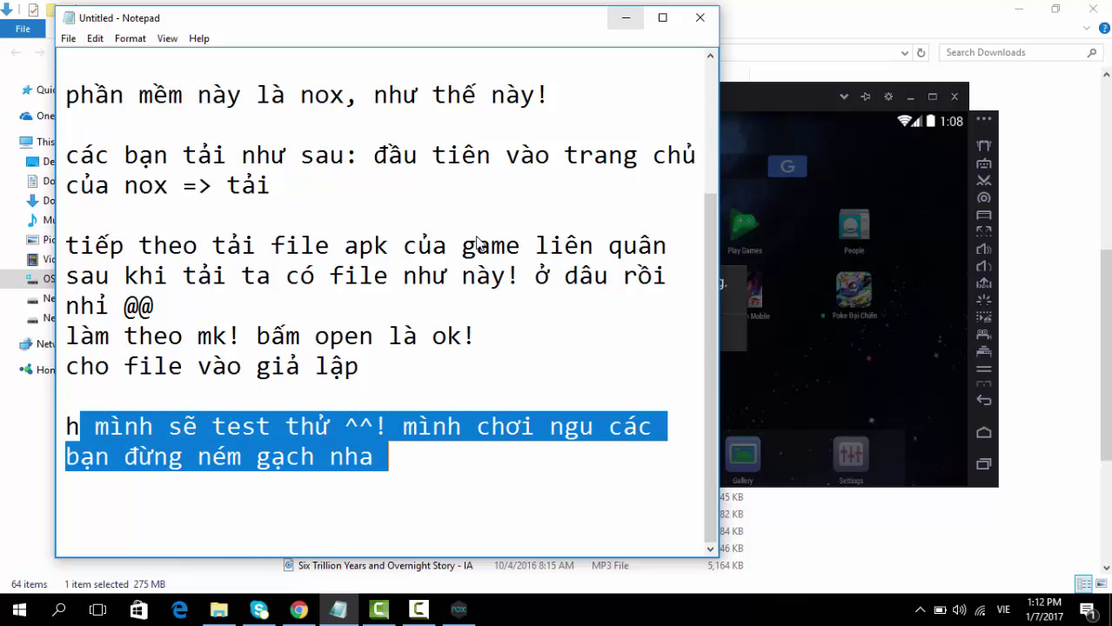
Close Chrome's Downloads tab and minimize Notepad and Chrome, keeping only Nox open on the desktop
click(625, 17)
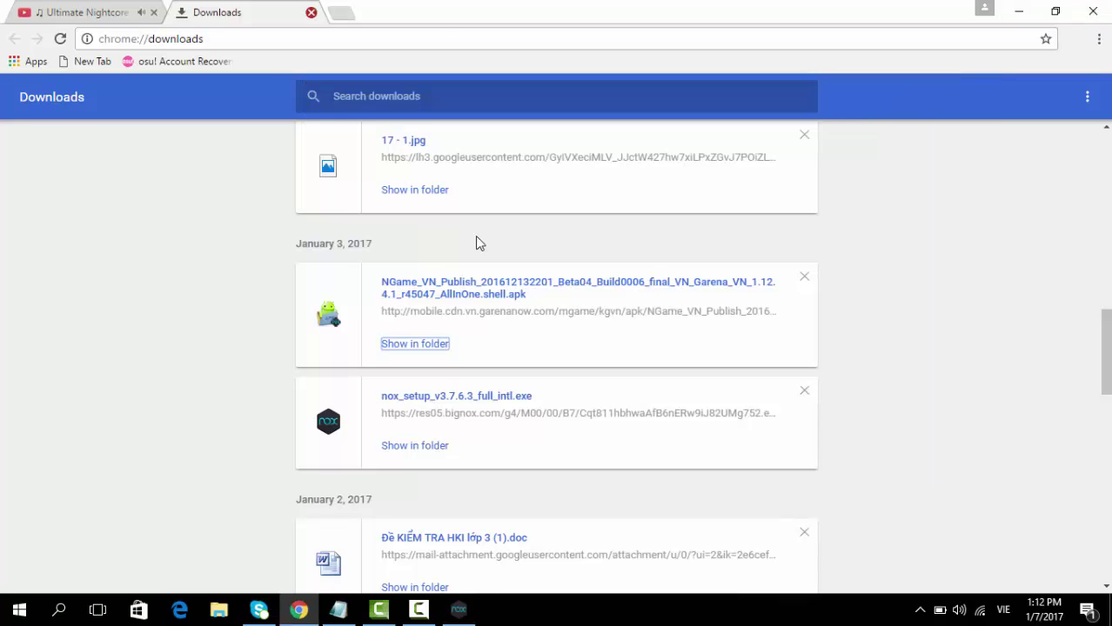
key(ctrl+w)
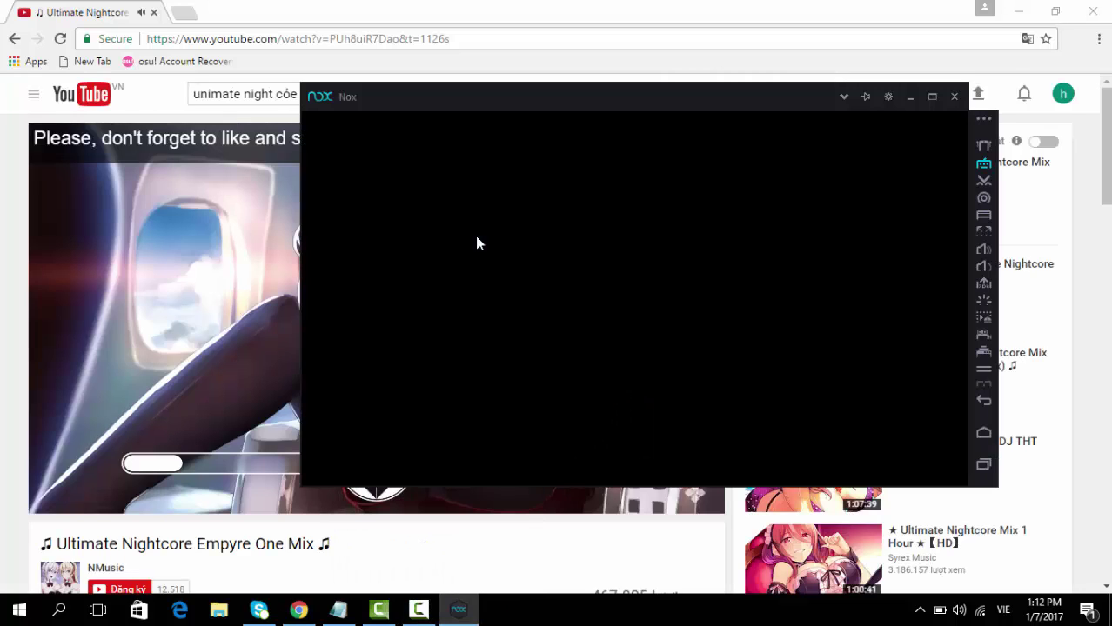
key(super+Home)
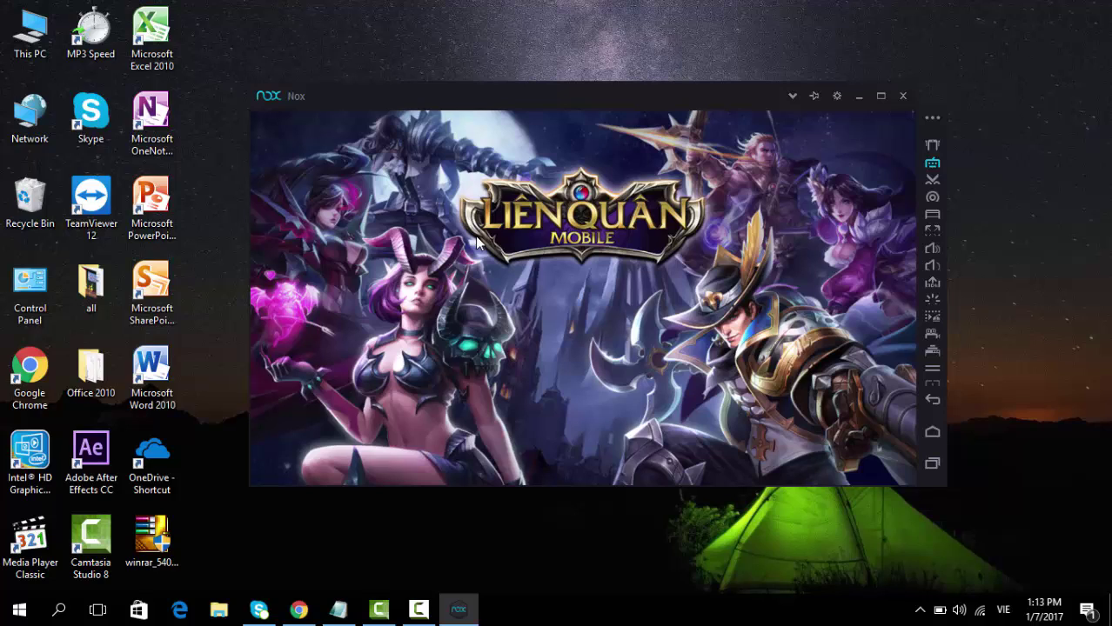
Add a line reading "mính sẽ huwowngs dẫn" under "bạn đừng ném gạch nha" in the Notepad notes
key(shift+super+t)
key(shift+super+t)
key(shift+super+t)
key(shift+super+t)
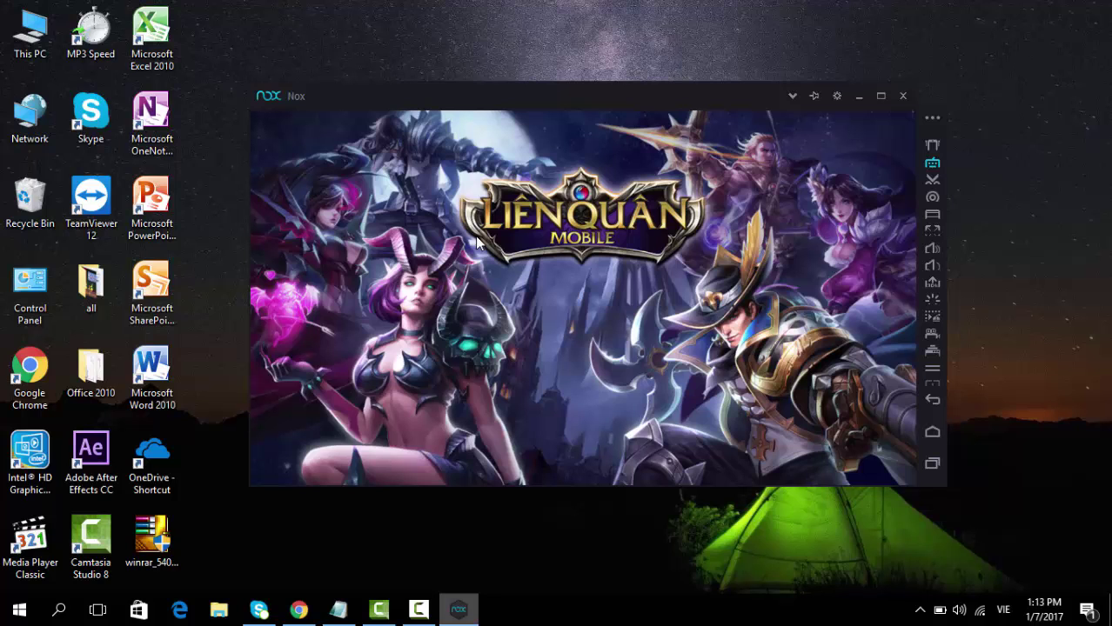
key(Return)
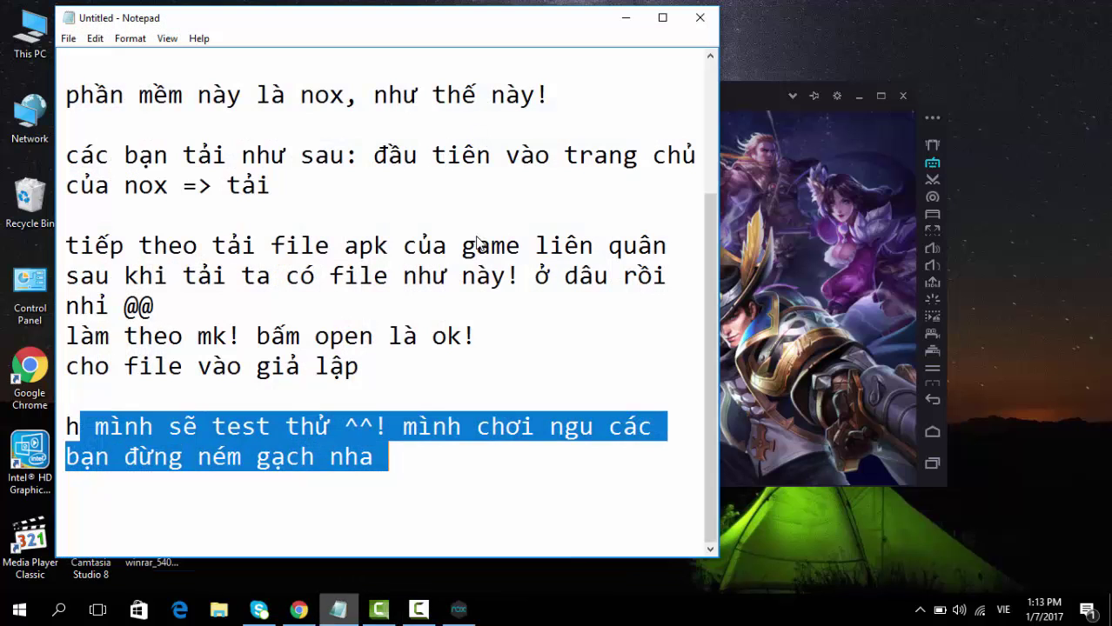
click(477, 242)
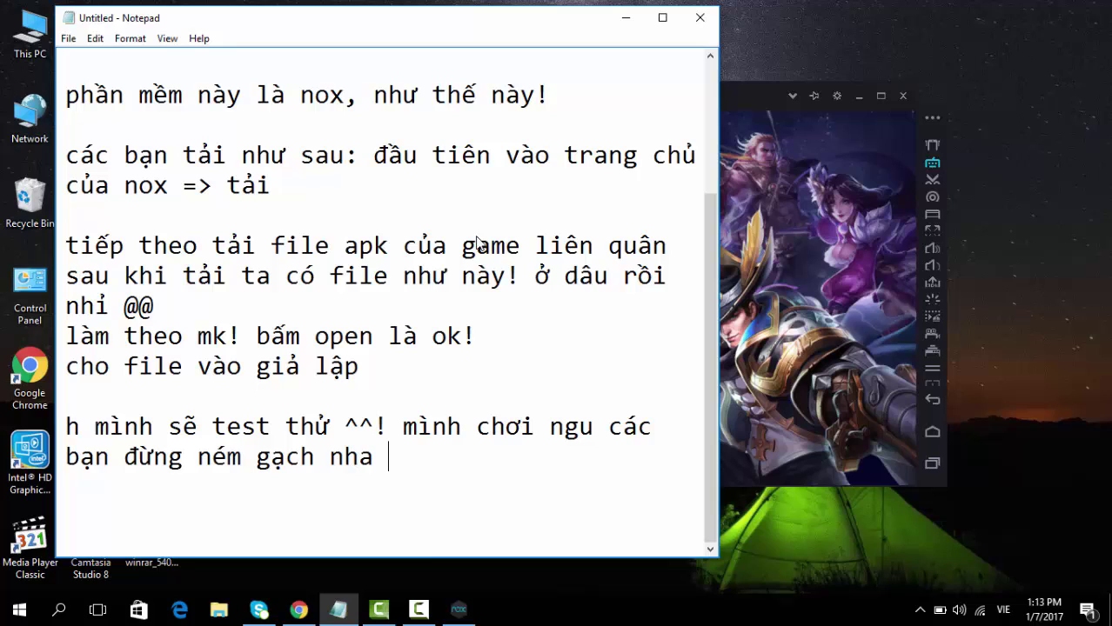
key(Return)
text(min)
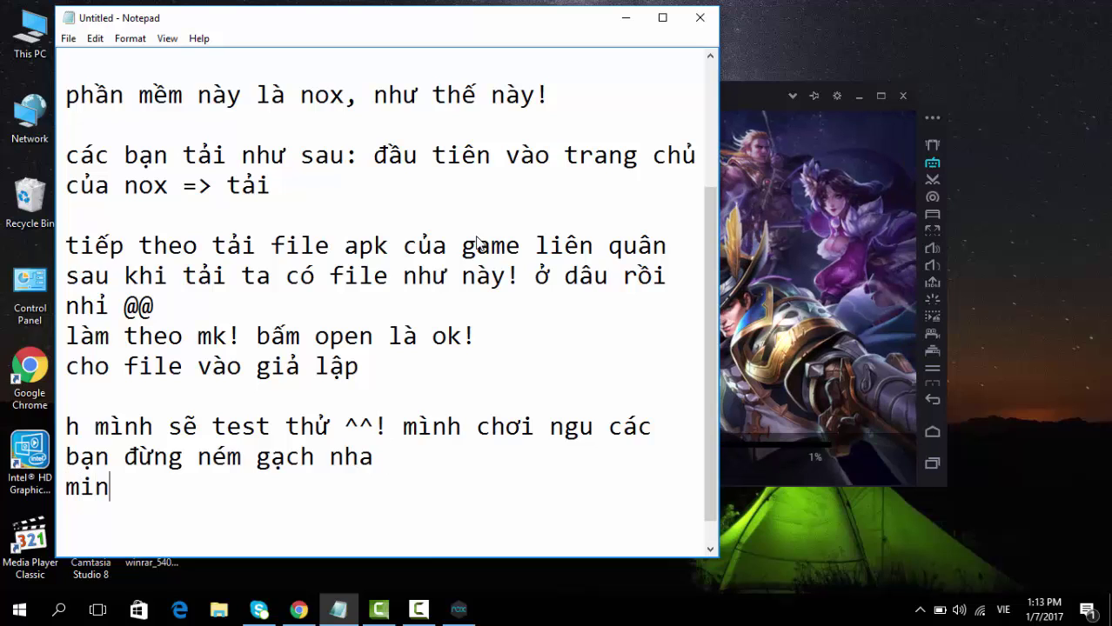
text(hs sẽ h)
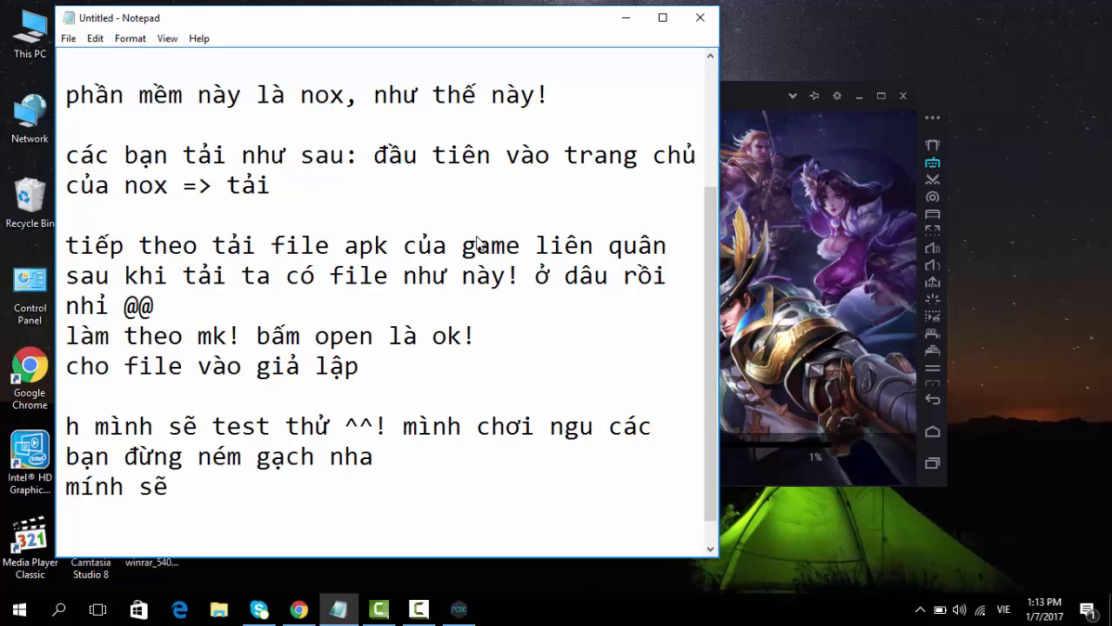
text(uwowngs)
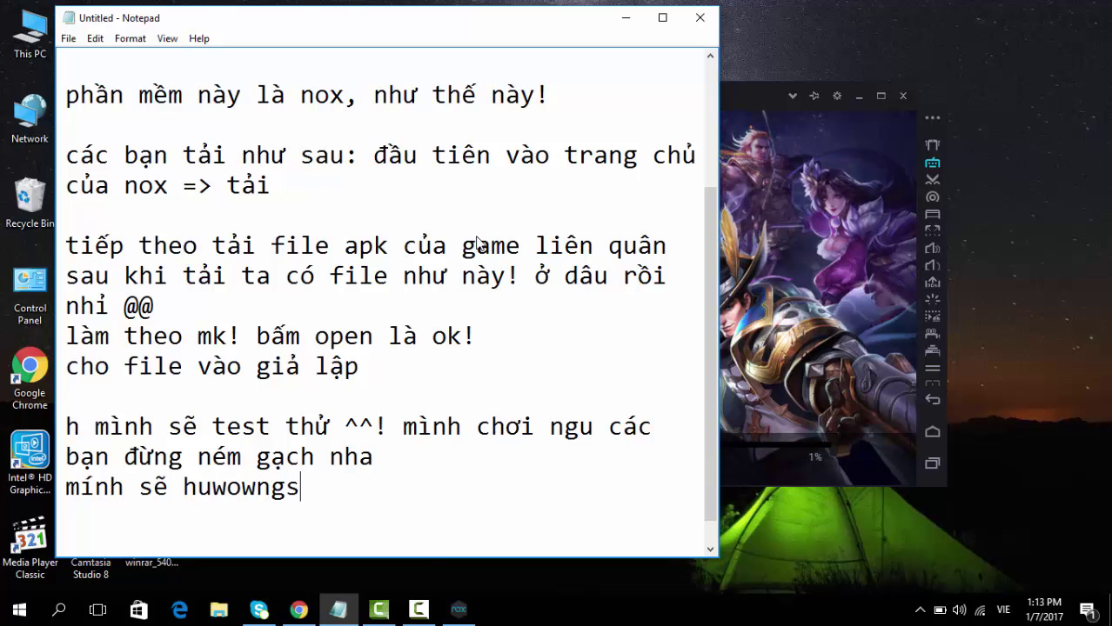
text( daanx )
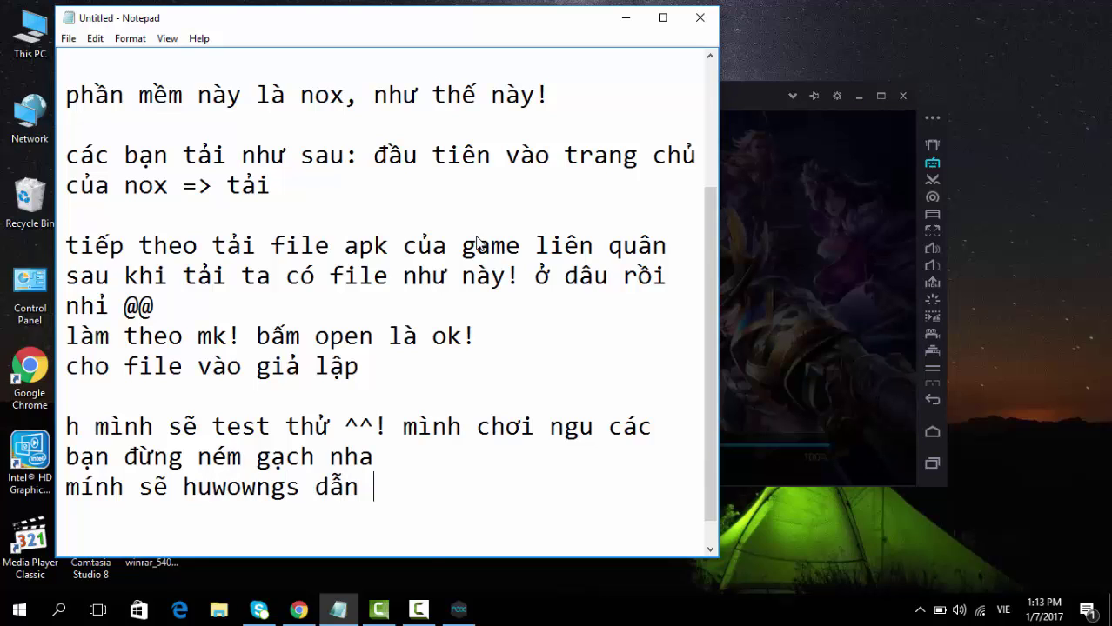
Replace the mistyped "huwowngs dẫn" in the last line with "hướng dẫn điều khiển :D"
text(\)
key(BackSpace)
key(BackSpace)
key(BackSpace)
key(BackSpace)
key(BackSpace)
key(BackSpace)
key(BackSpace)
key(BackSpace)
key(BackSpace)
key(BackSpace)
key(BackSpace)
key(BackSpace)
key(BackSpace)
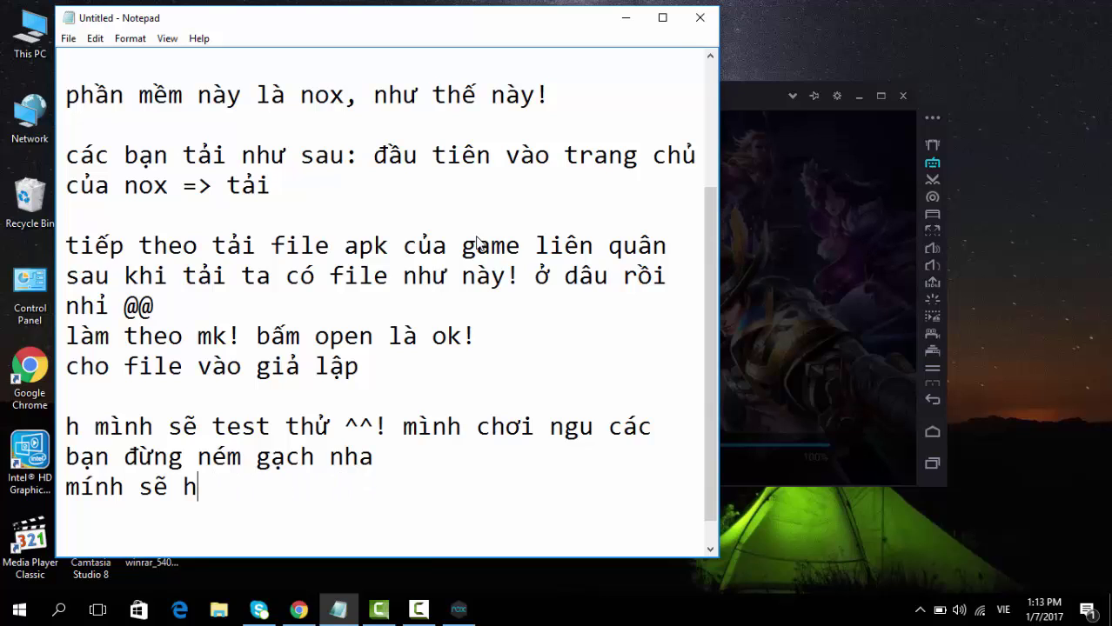
text(uwowngs daaxn ddi)
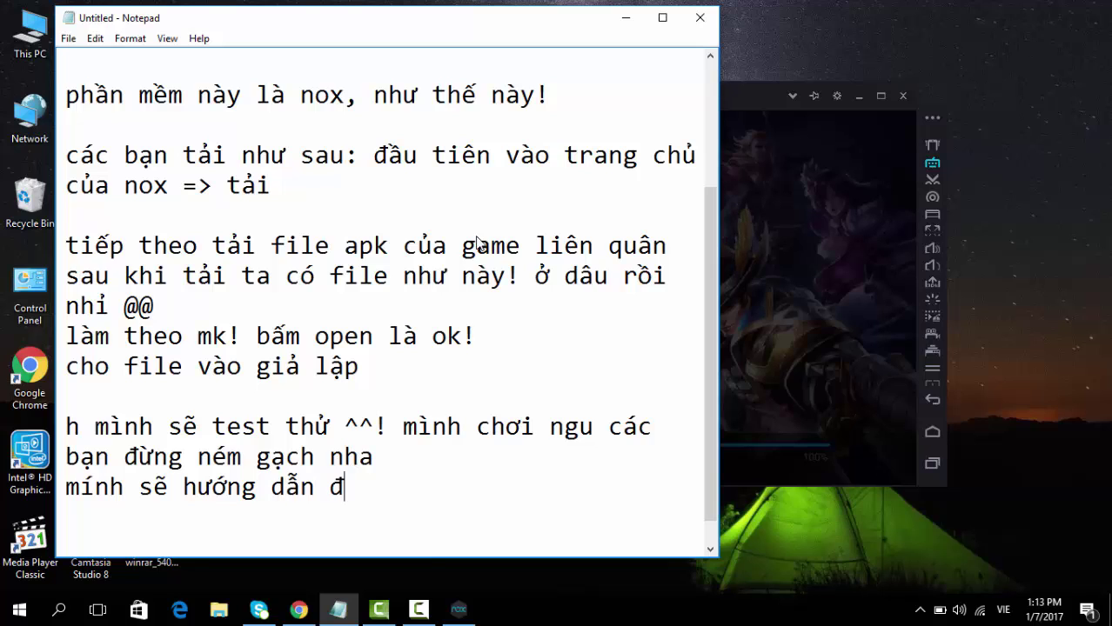
text(eeuf khieenr )
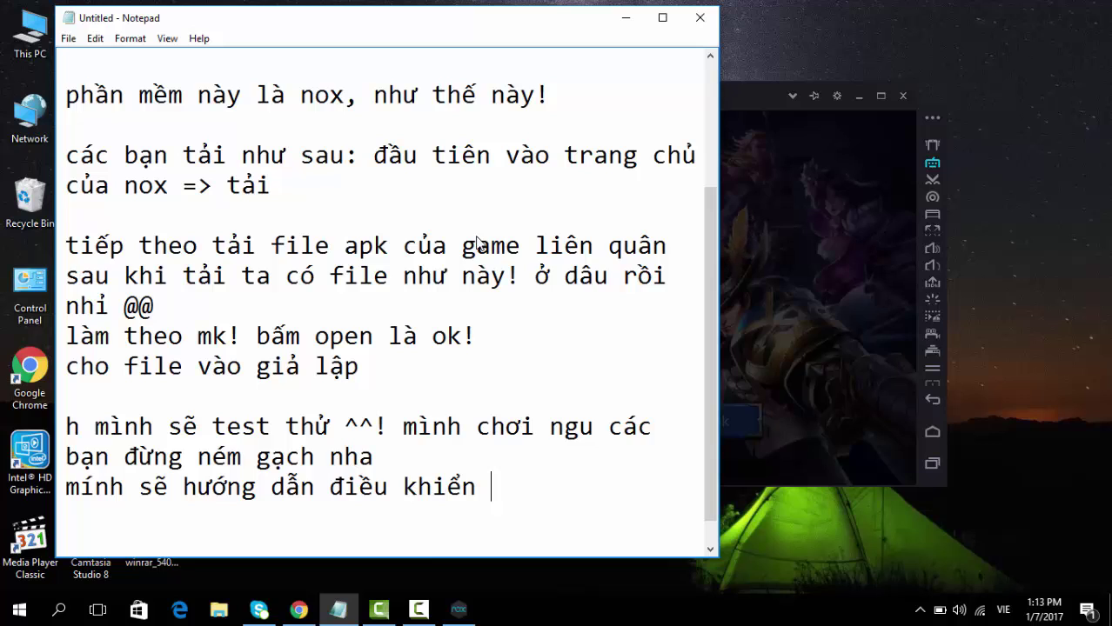
text(:D)
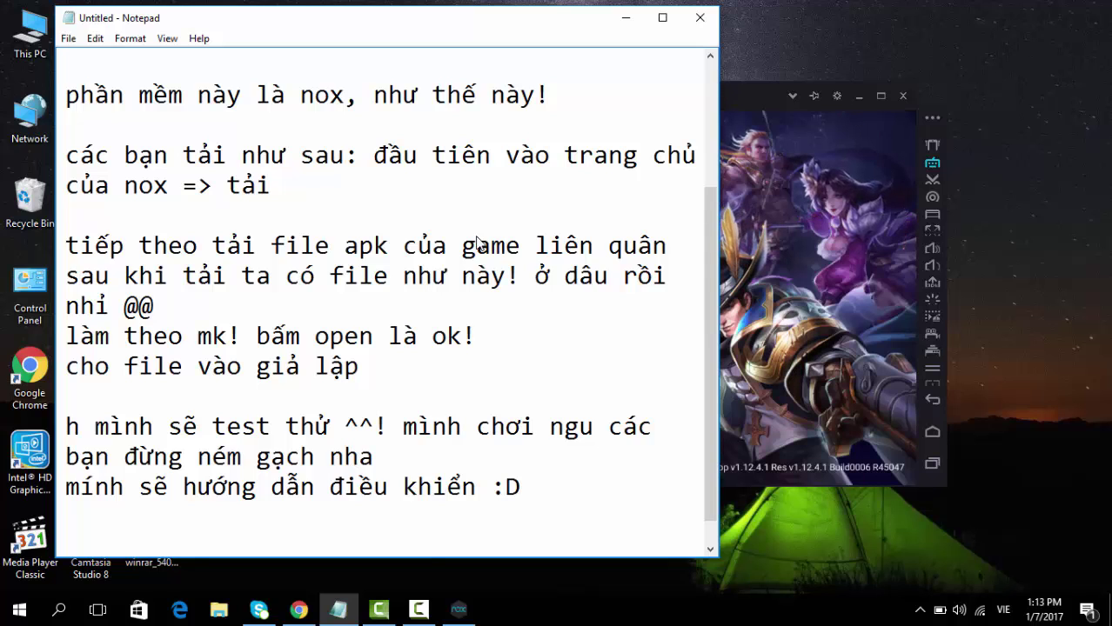
Correct "mính" to "mình" at the start of the last line and minimize Notepad
key(Home)
key(Right)
key(Right)
key(BackSpace)
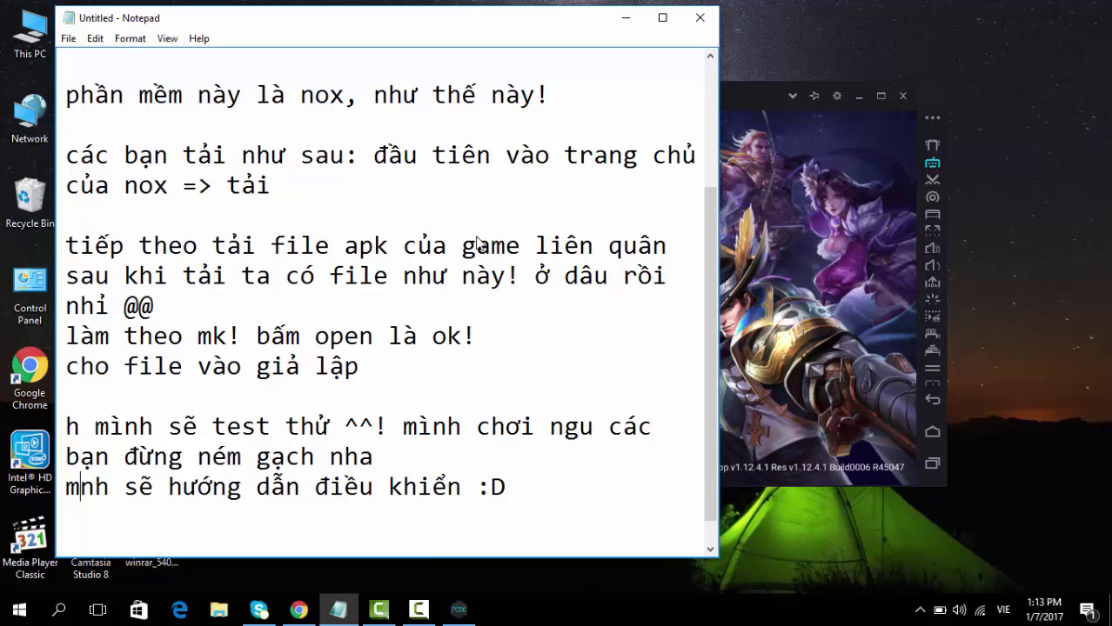
text(if)
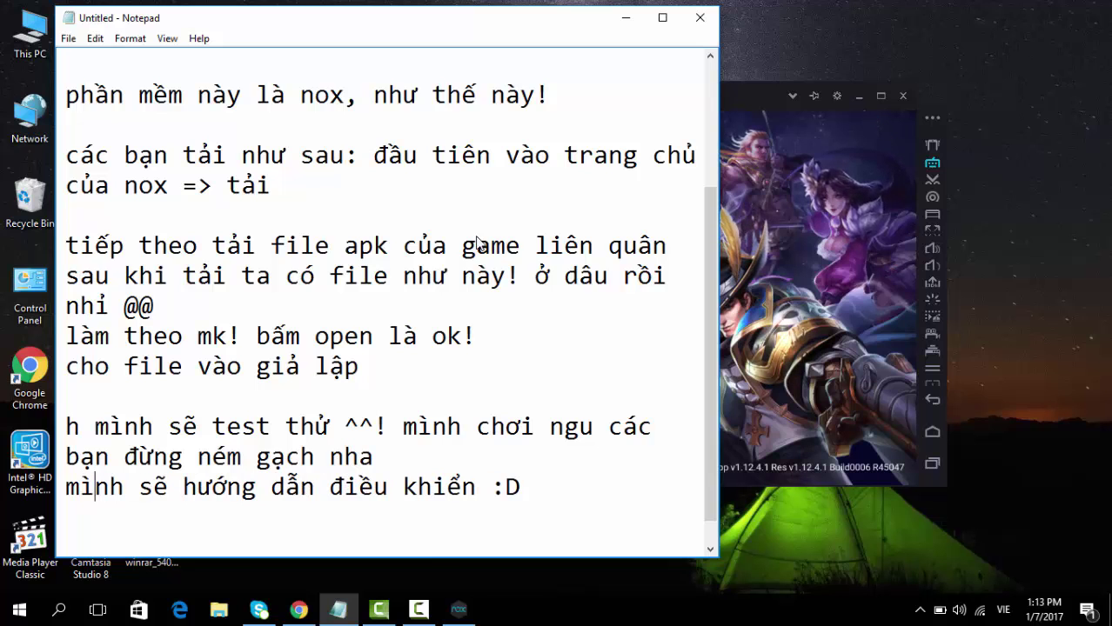
click(625, 17)
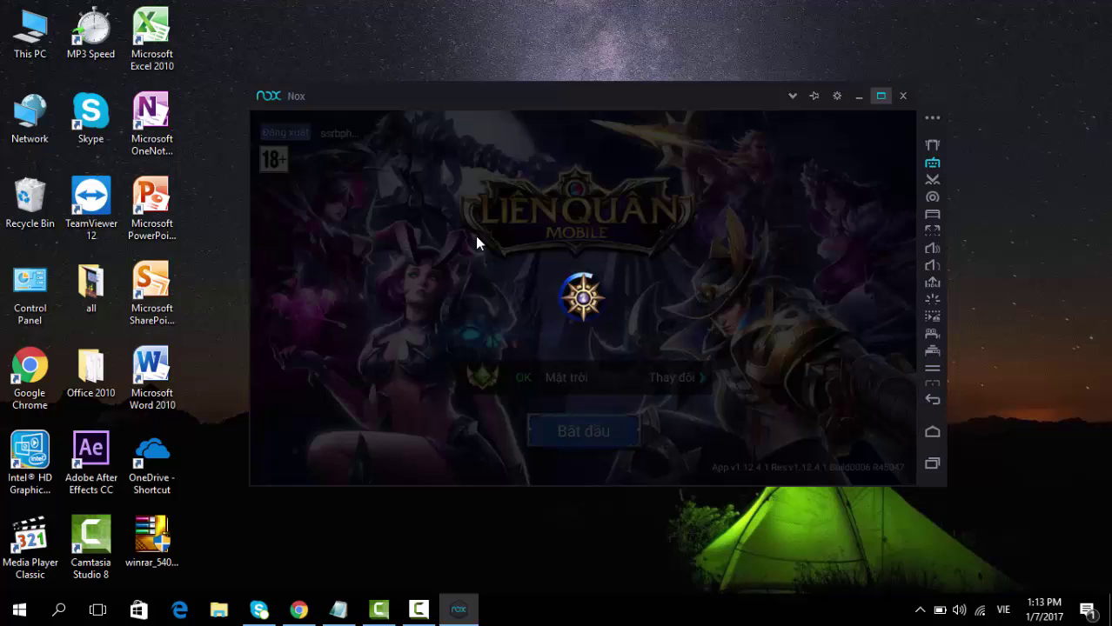
Maximize the Nox window and add the line "ddang quay nên lag thông cảm nhé :P" at the end of the Notepad notes
click(880, 95)
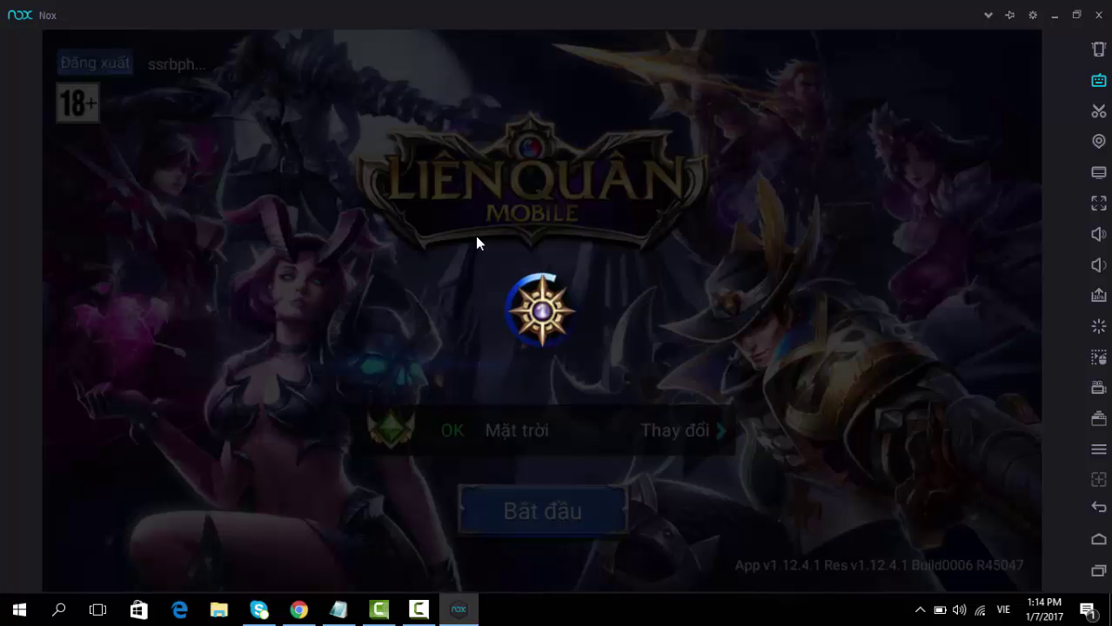
key(alt+Tab)
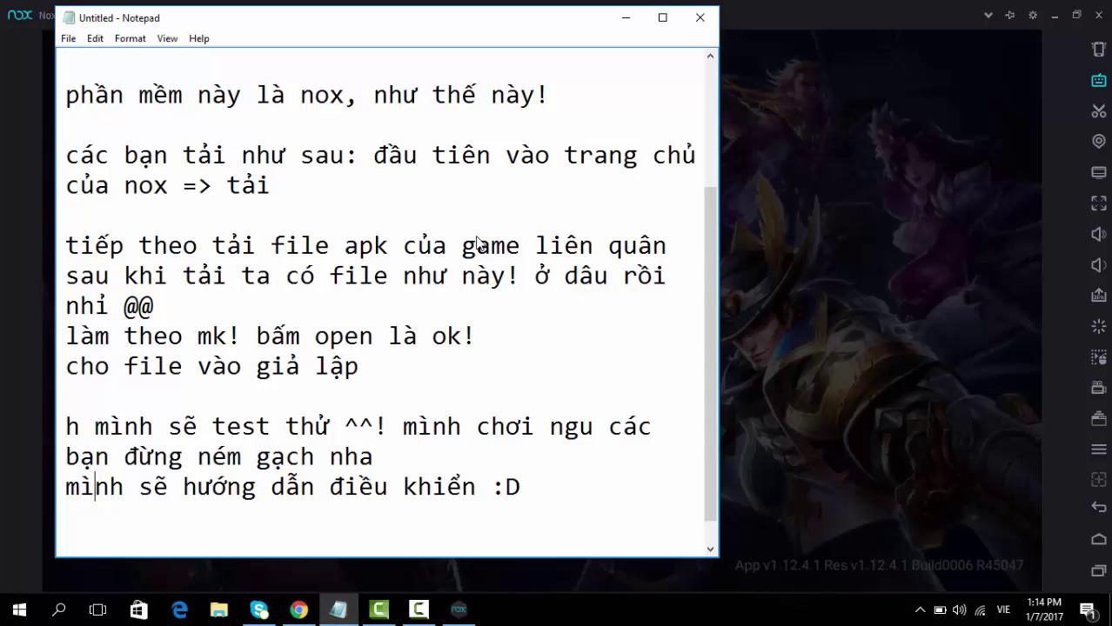
key(Return)
text(ddang qu)
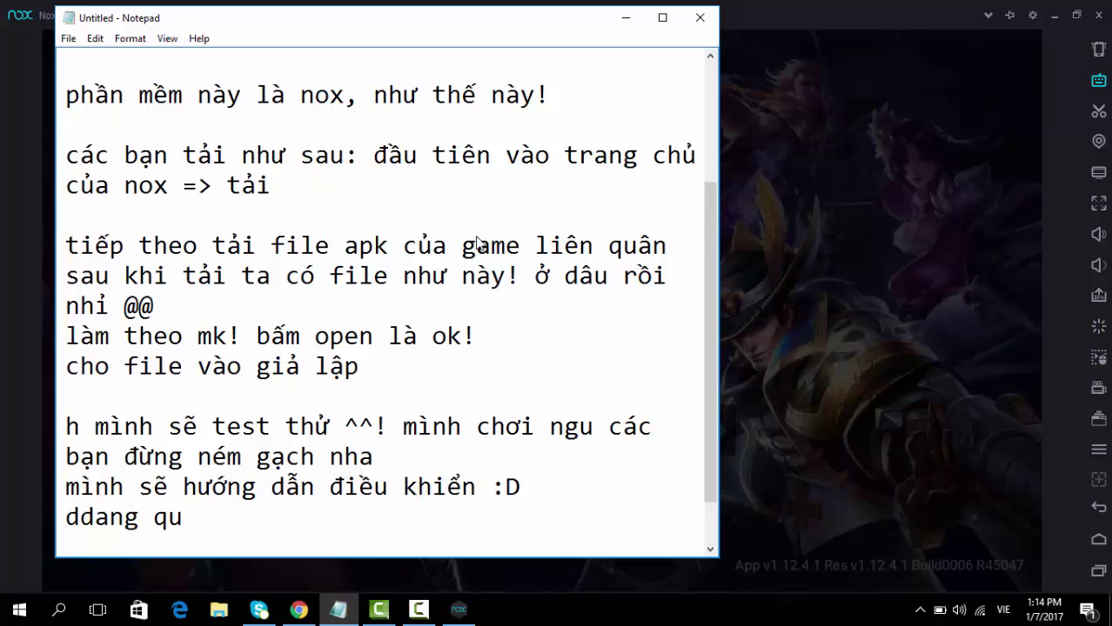
text(ay nên là)
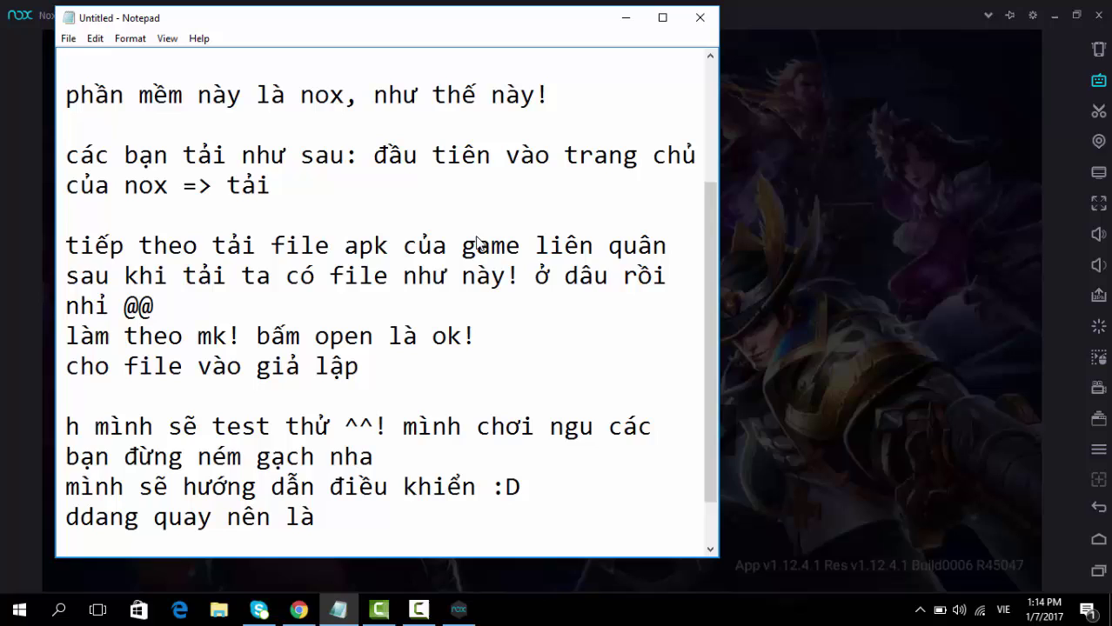
key(BackSpace)
text(g)
key(BackSpace)
text(ag thông c)
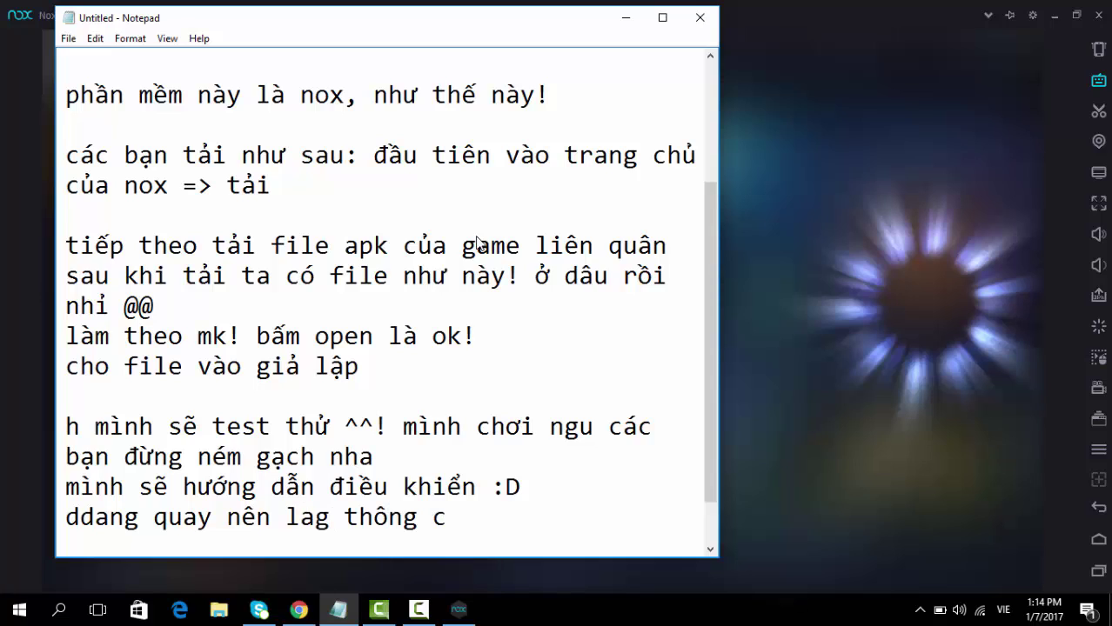
text(ảm nhé :P)
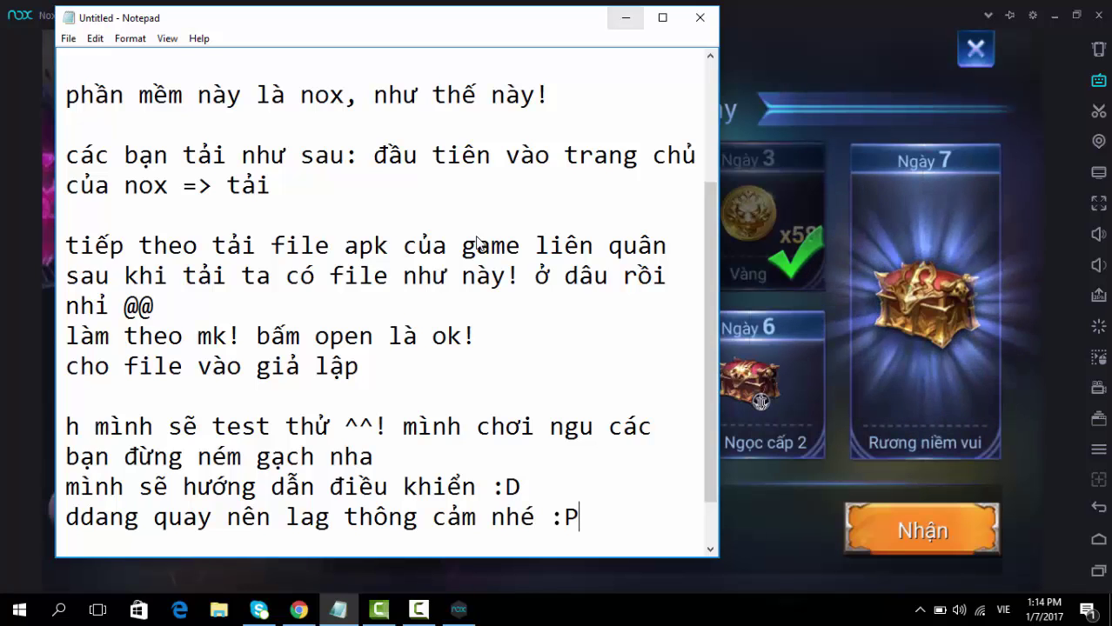
Switch to Nox, claim the Ngày 4 reward in the Chuỗi 7 ngày event, and dismiss the Thưởng nhận dialog
key(alt+Tab)
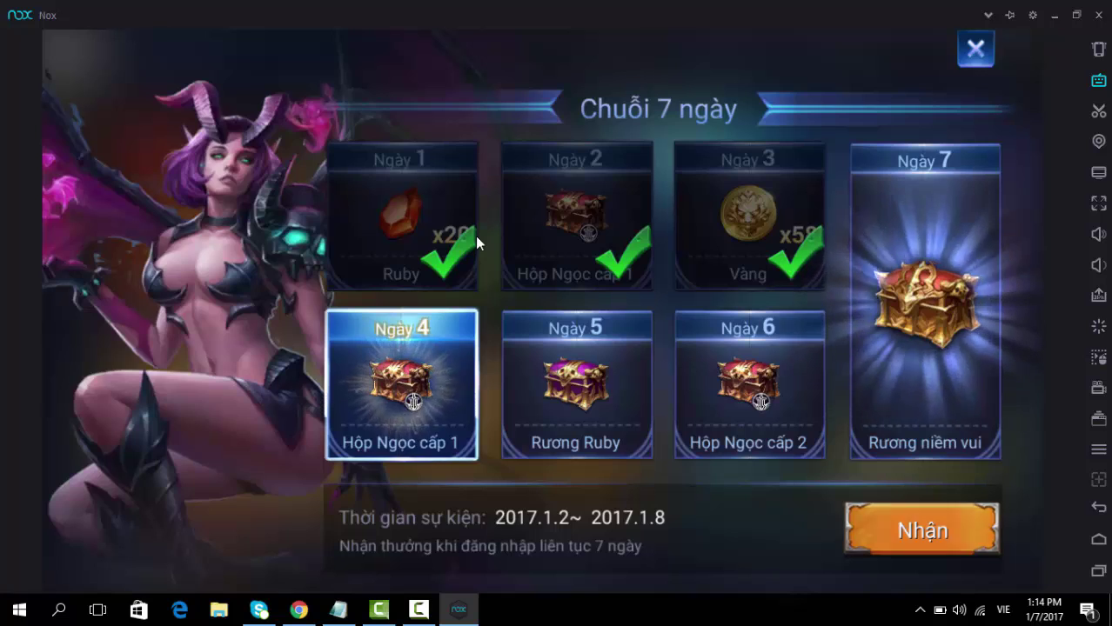
key(Escape)
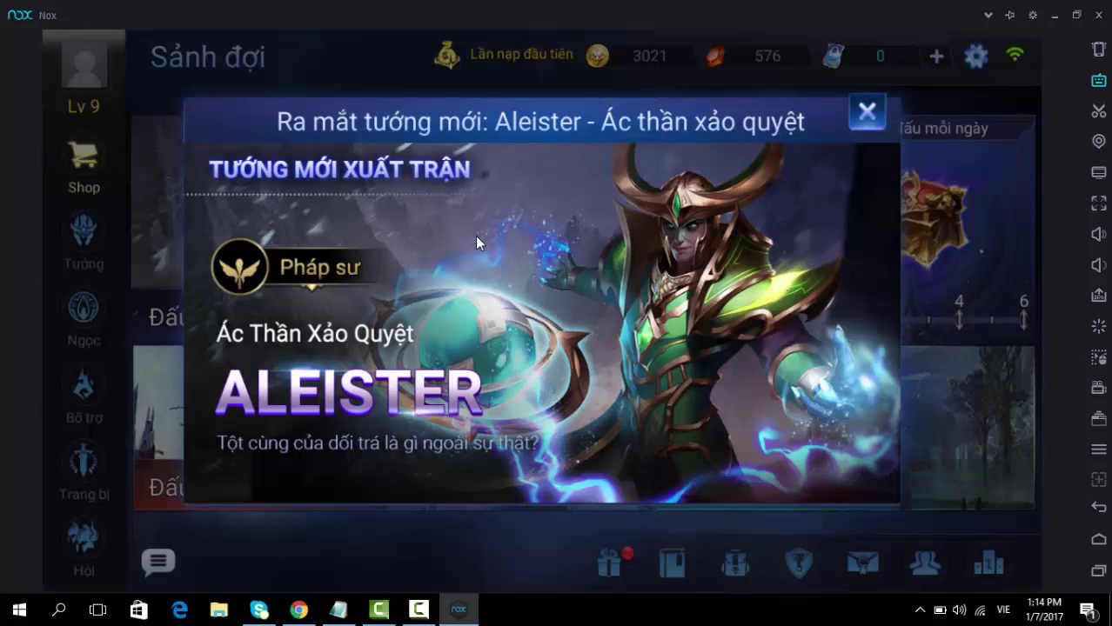
key(Return)
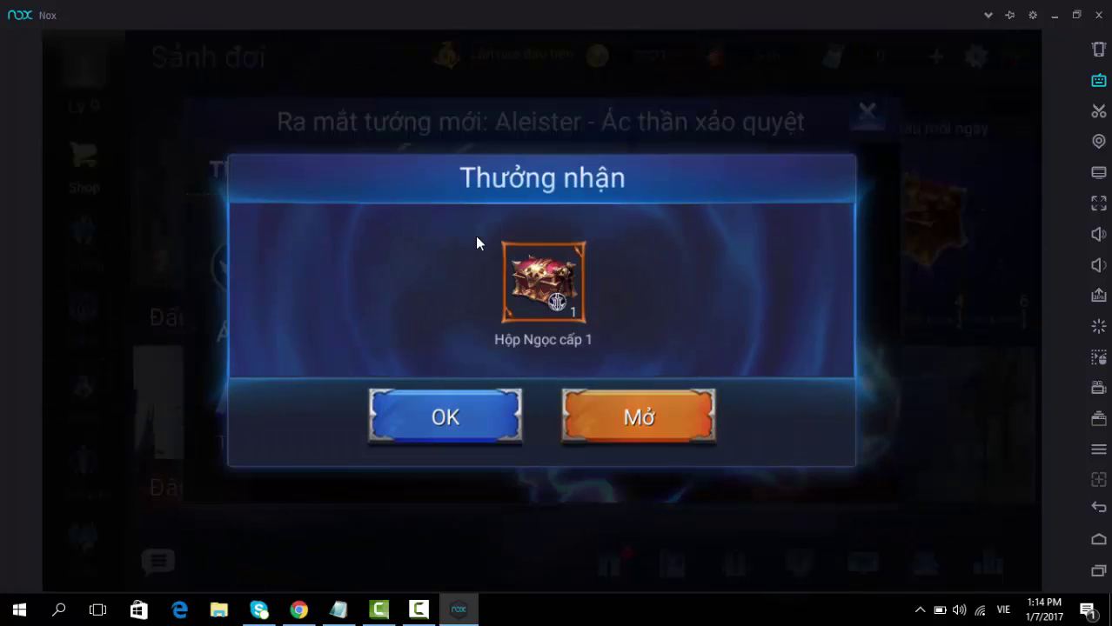
key(Return)
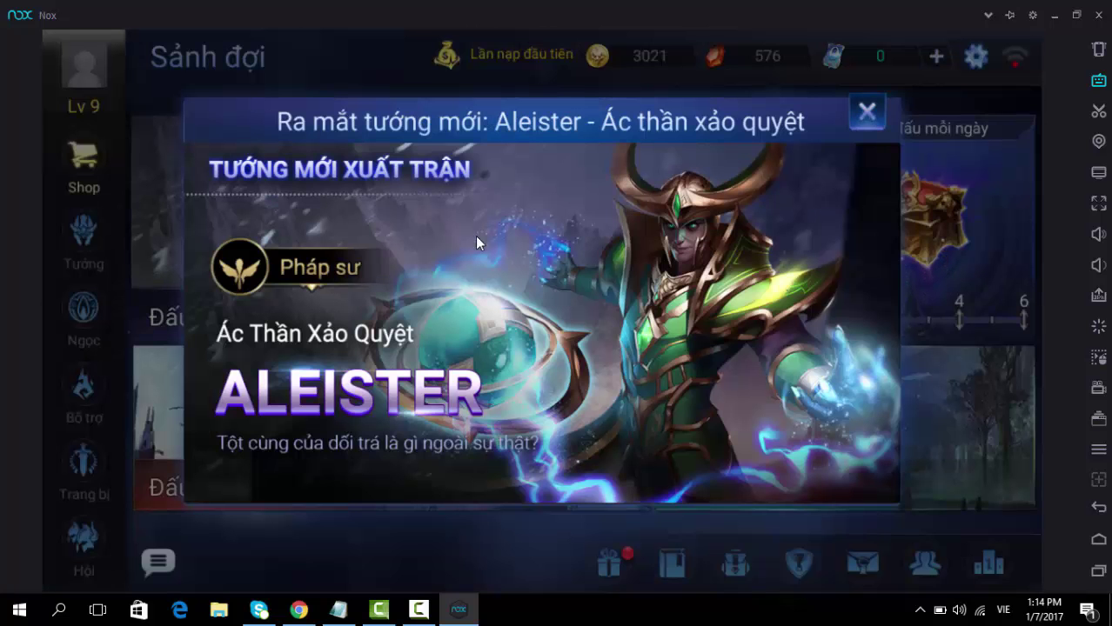
Dismiss the Aleister and hero discount announcements, and claim the 5-day login reward in the Quà đăng nhập 14 ngày event
key(Escape)
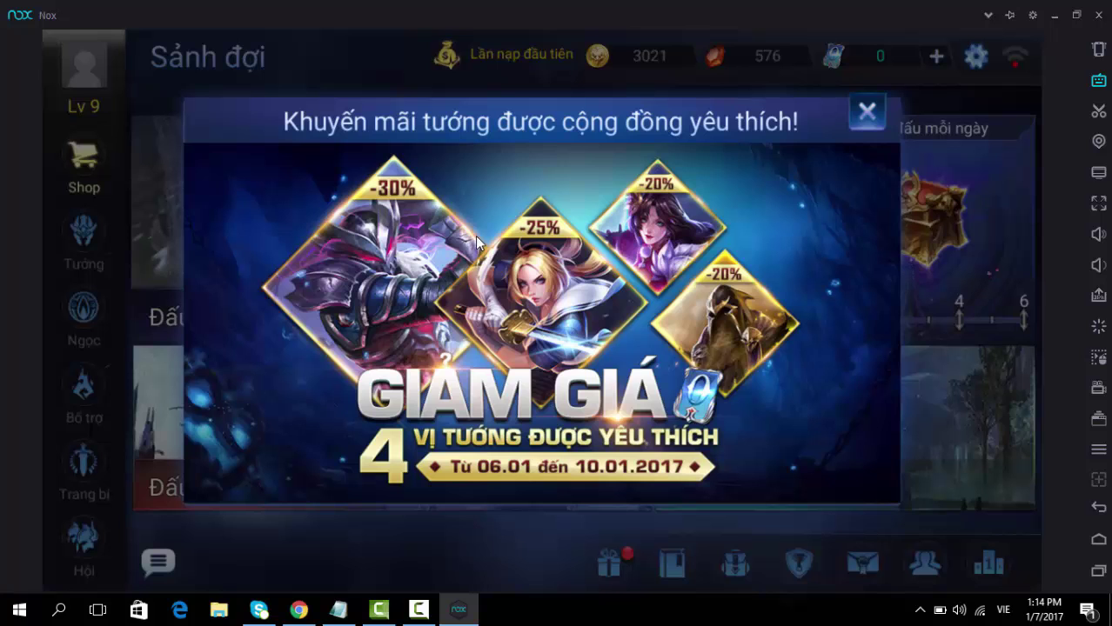
key(Escape)
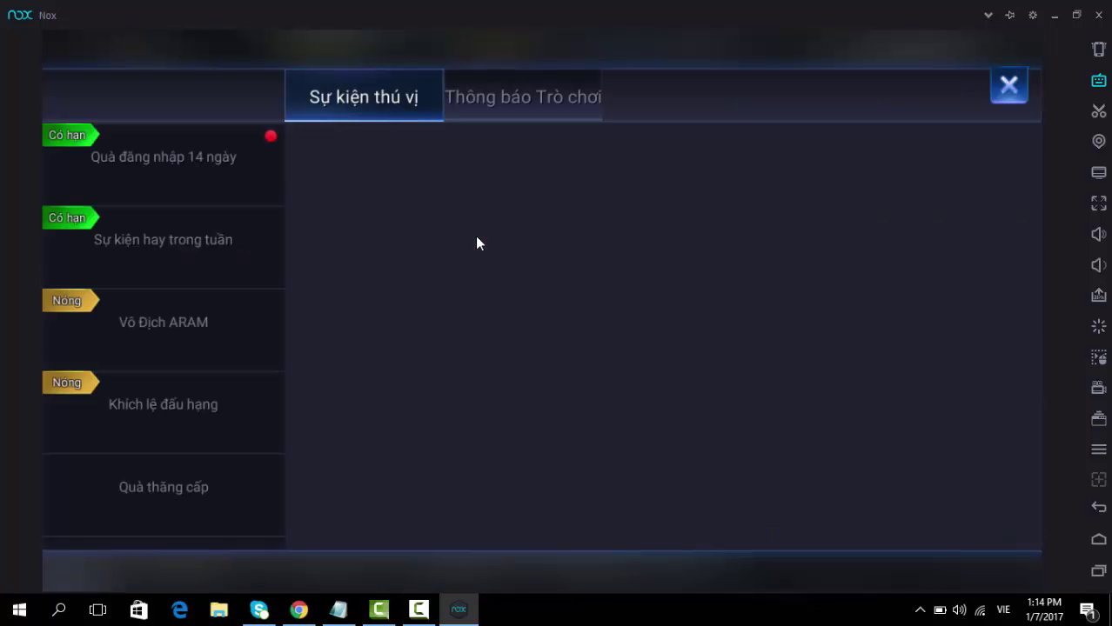
key(Return)
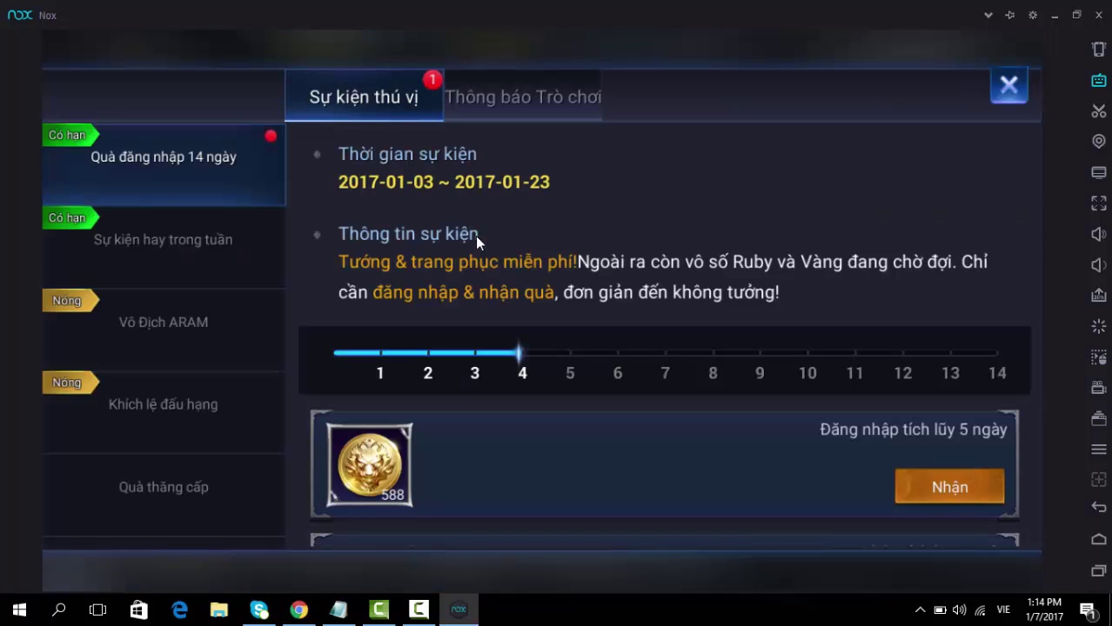
key(Return)
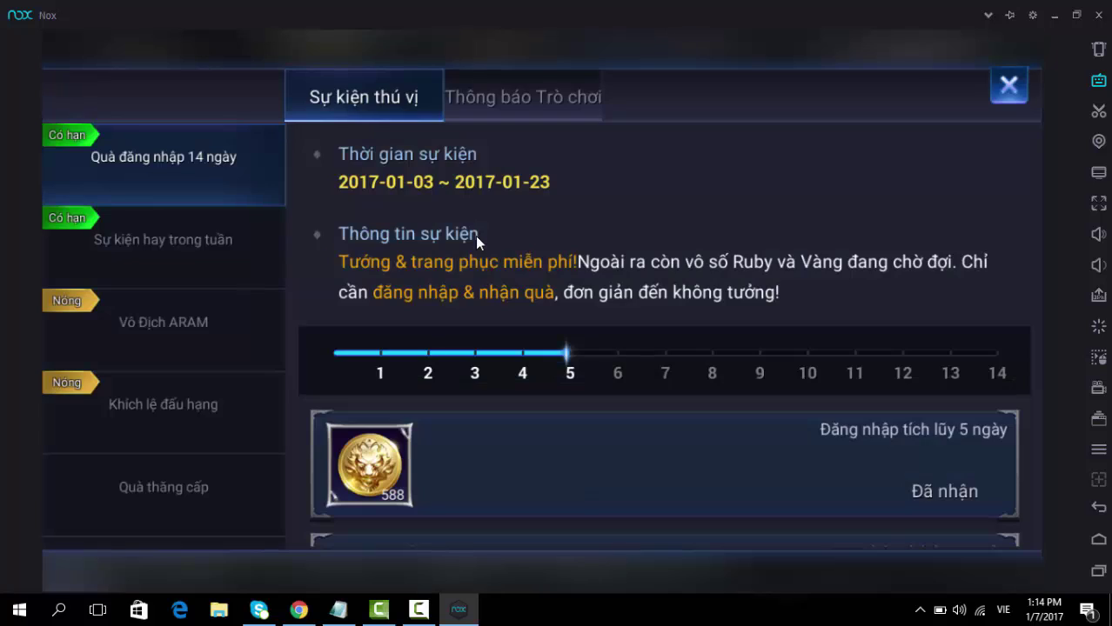
key(super+b)
key(Return)
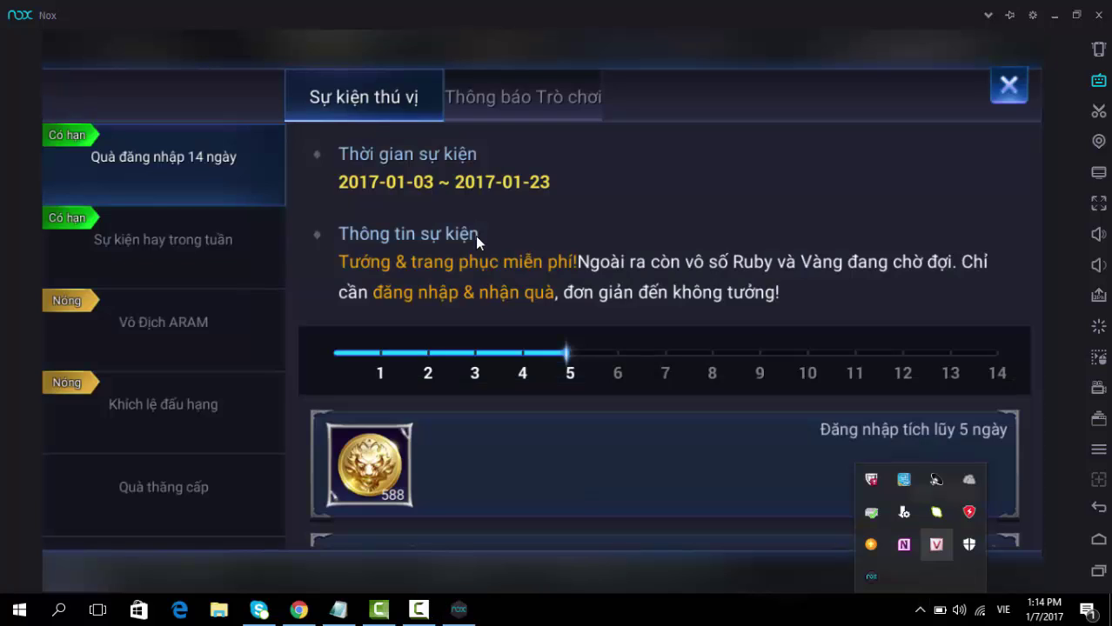
click(476, 243)
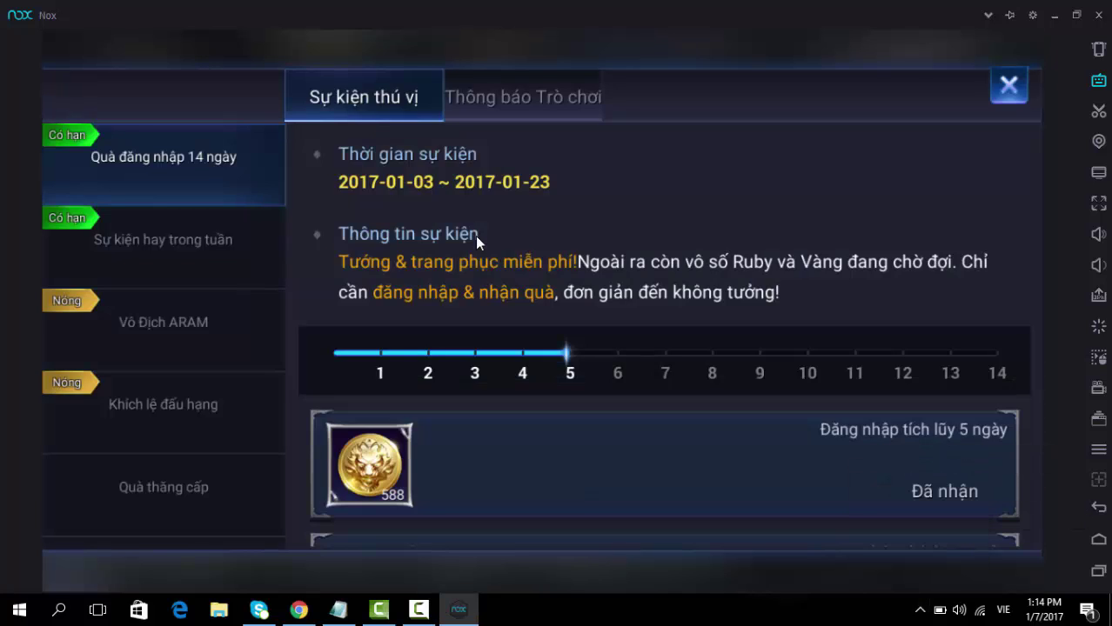
Close the event window and enter a 5v5 Thường PvP room from the Đấu thường mode
key(Escape)
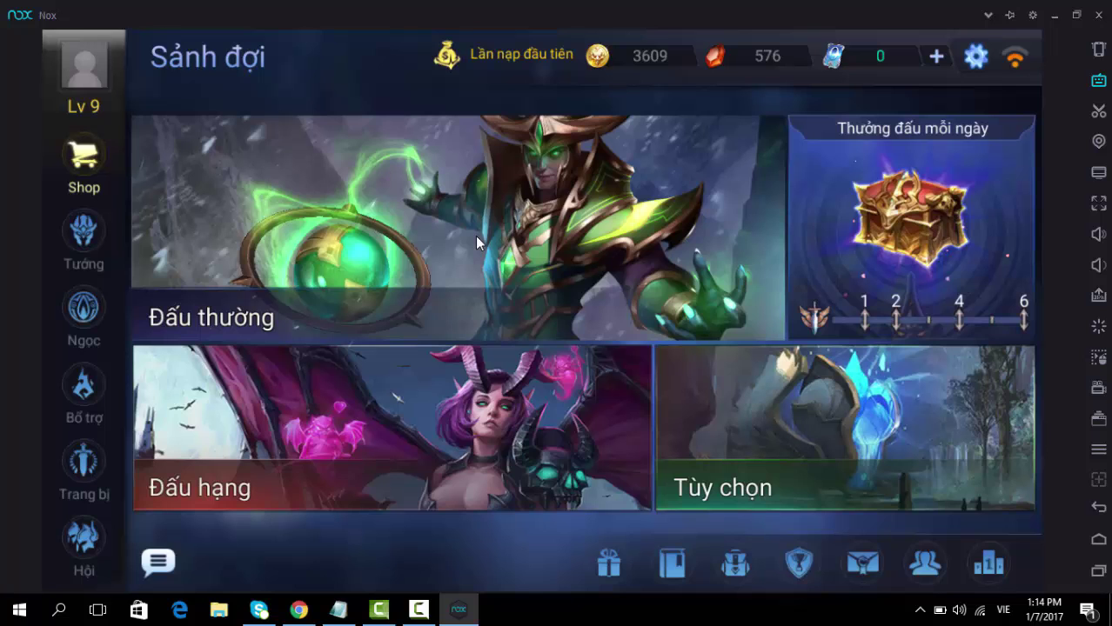
click(476, 242)
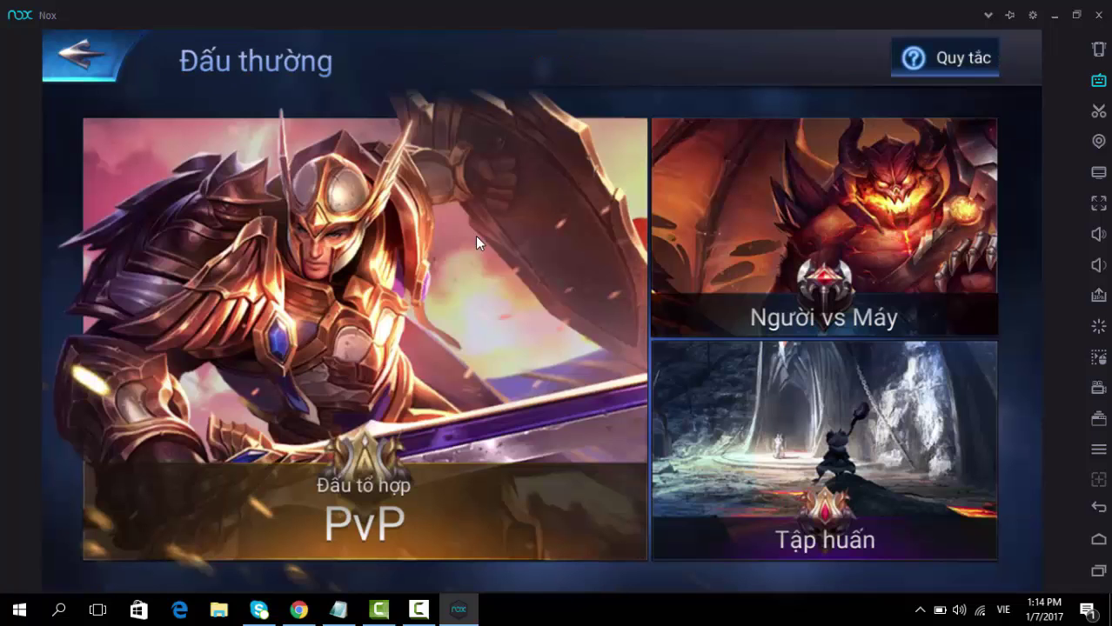
click(477, 242)
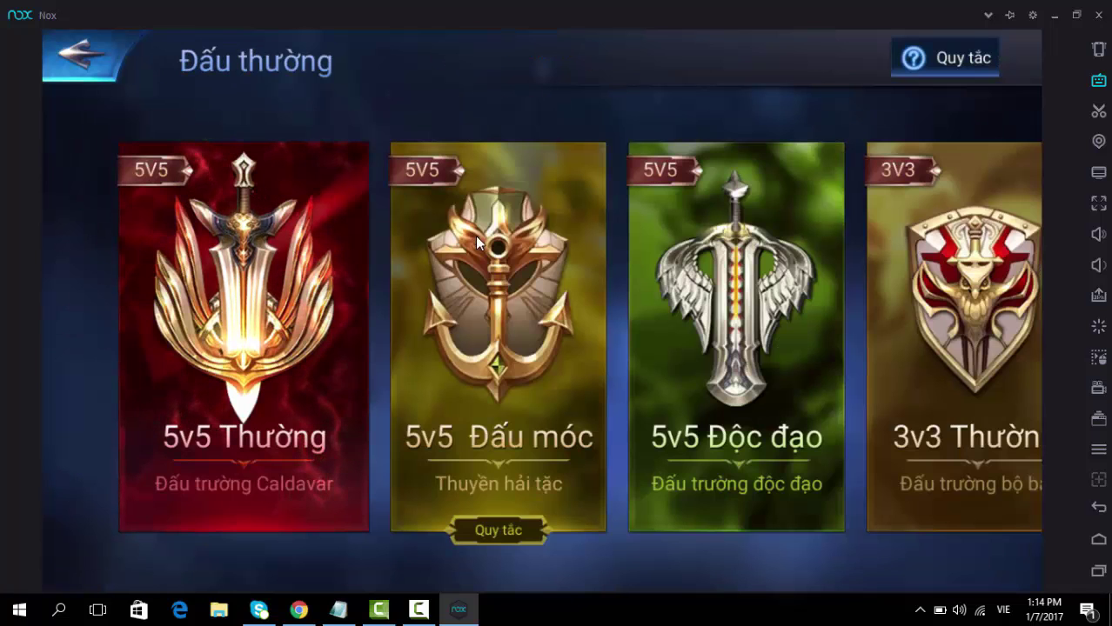
click(243, 348)
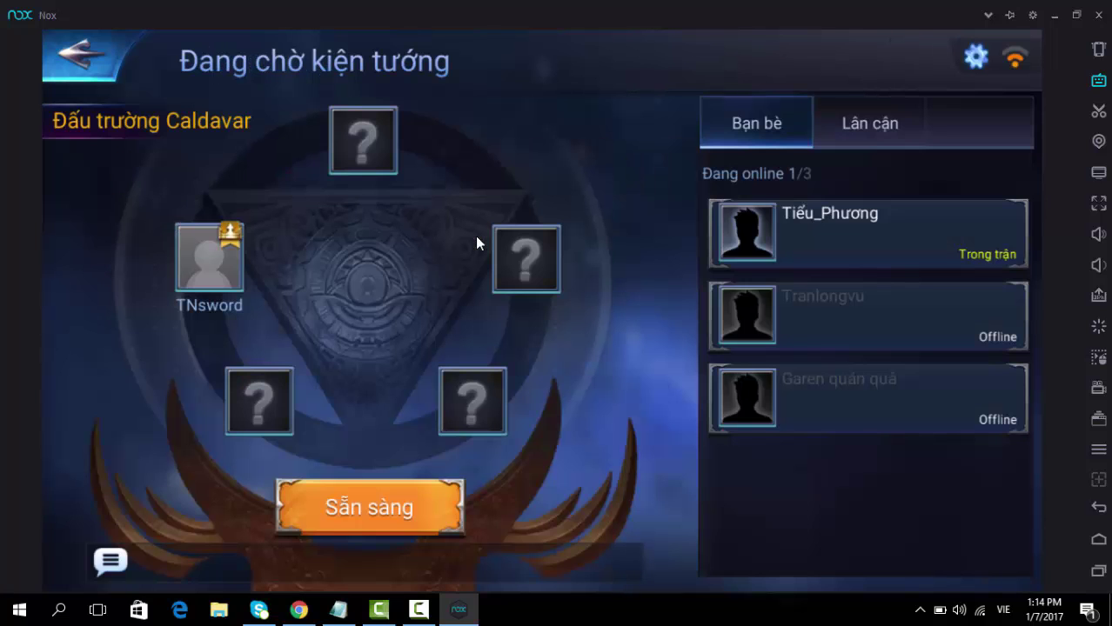